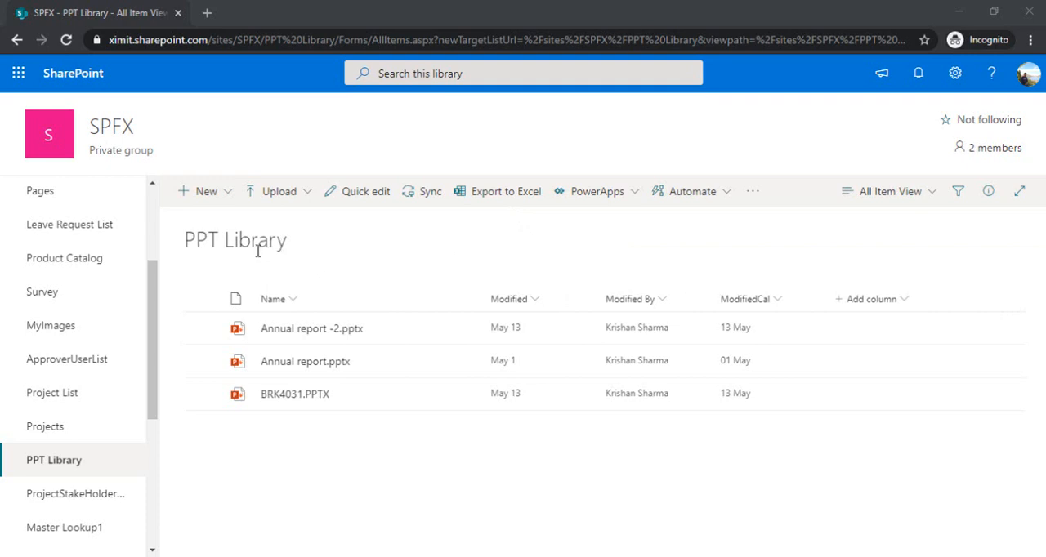
Compare the Tiles and List layouts of the PPT Library, ending on the List layout
left_click(193, 245)
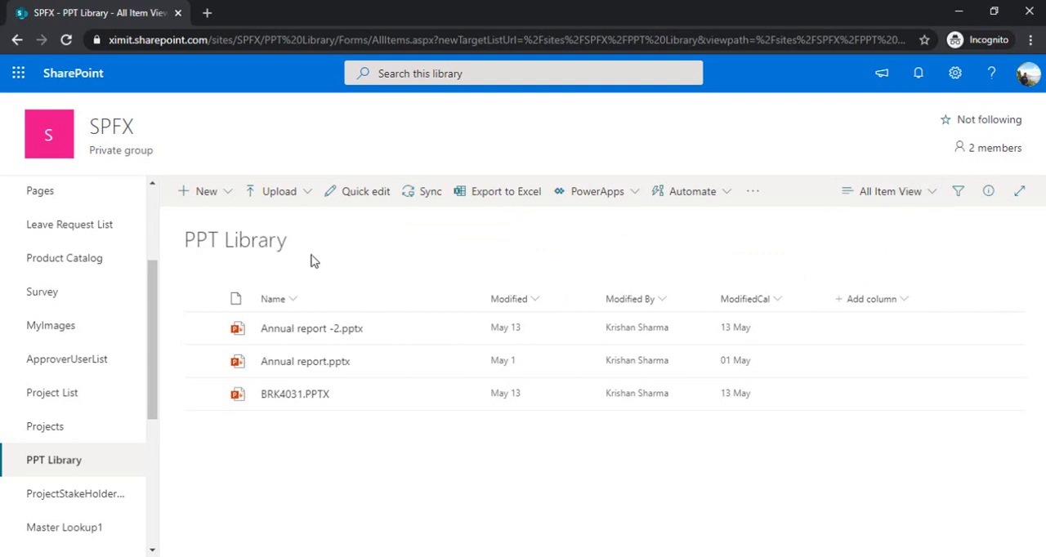
left_click(891, 193)
left_click(881, 275)
mouse_move(241, 331)
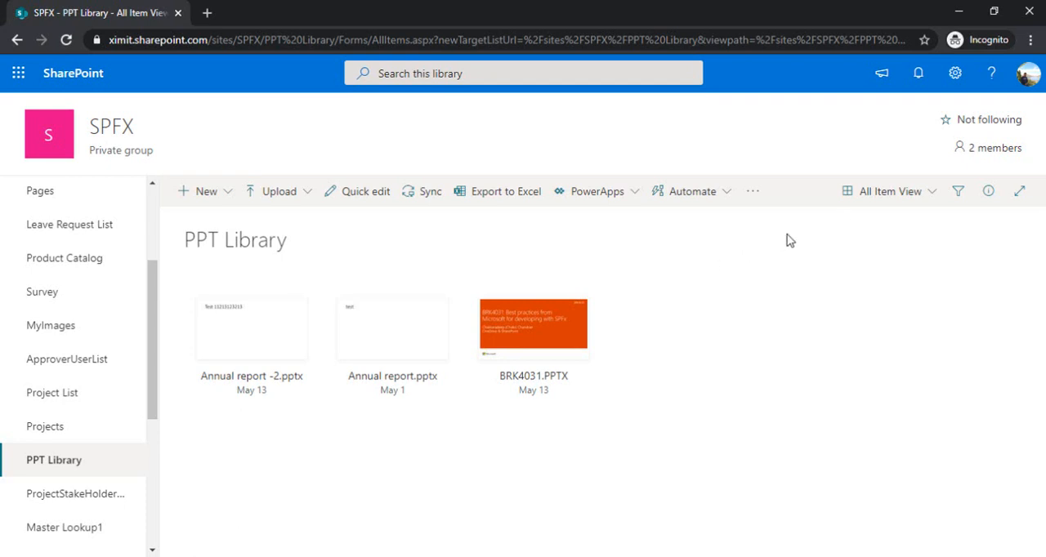
left_click(870, 202)
left_click(881, 219)
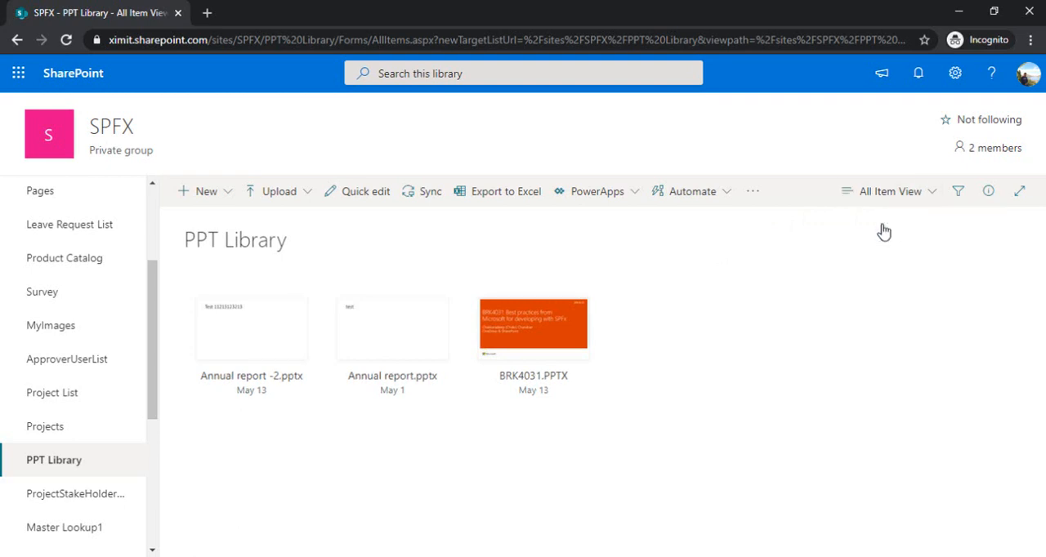
left_click(858, 200)
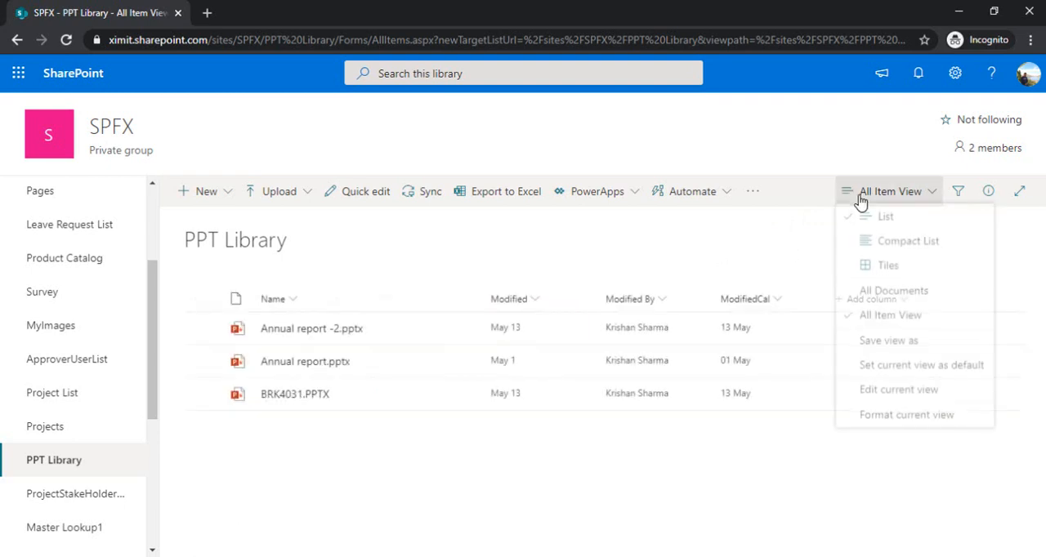
left_click(881, 274)
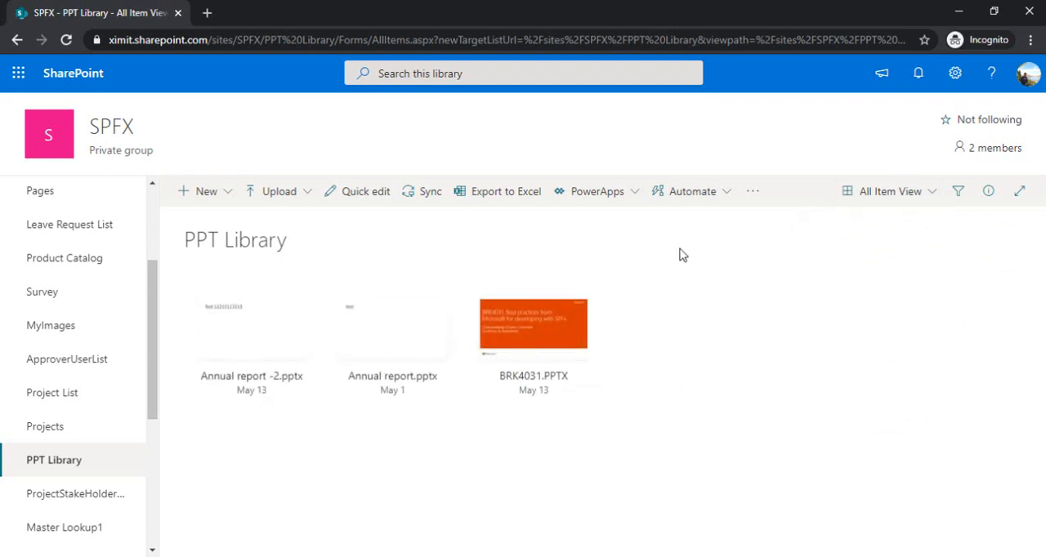
left_click(865, 200)
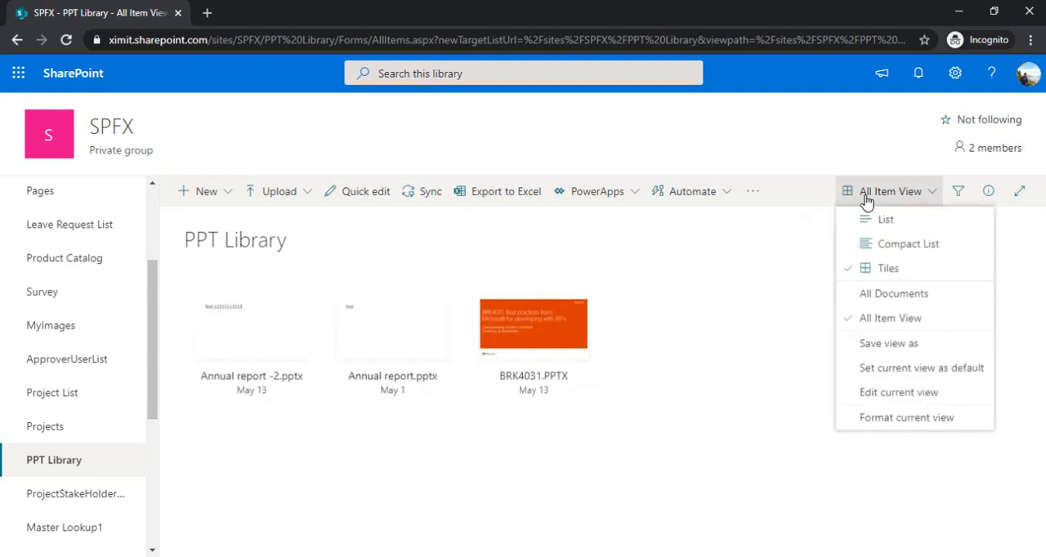
left_click(896, 233)
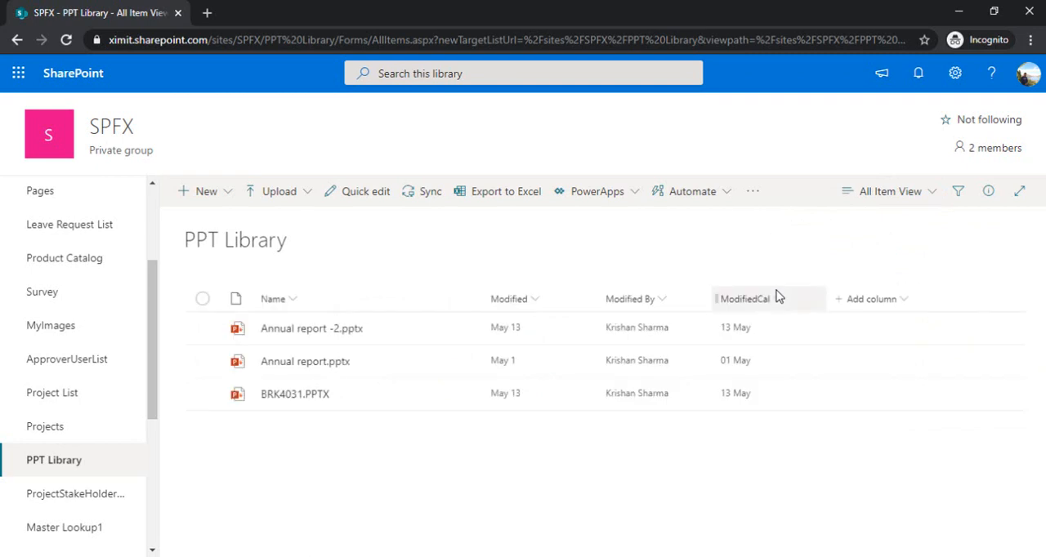
Open the formatting options for the current All Item View and bring the Advanced mode option into view
left_click(868, 204)
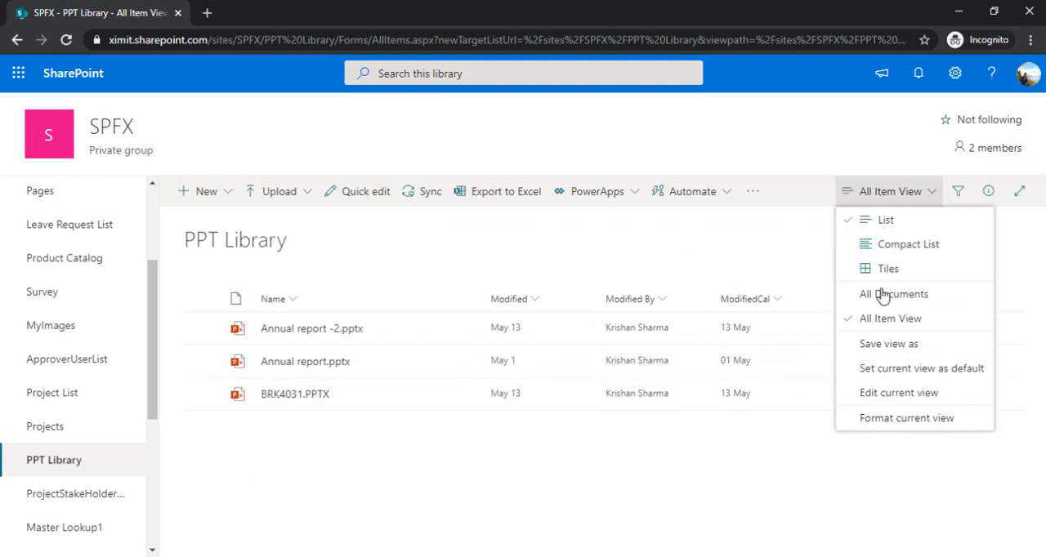
left_click(885, 428)
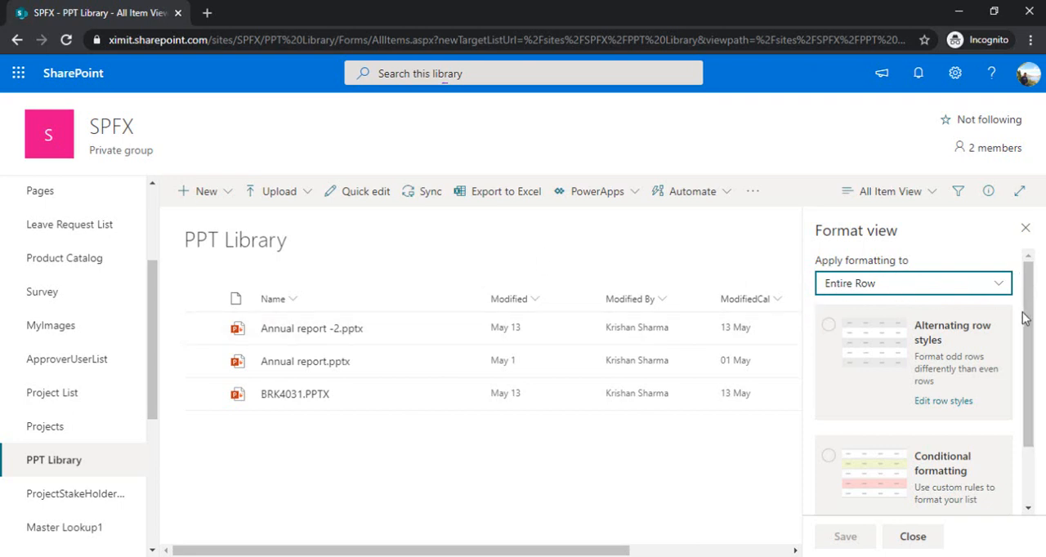
left_click_drag(1025, 319, 1035, 398)
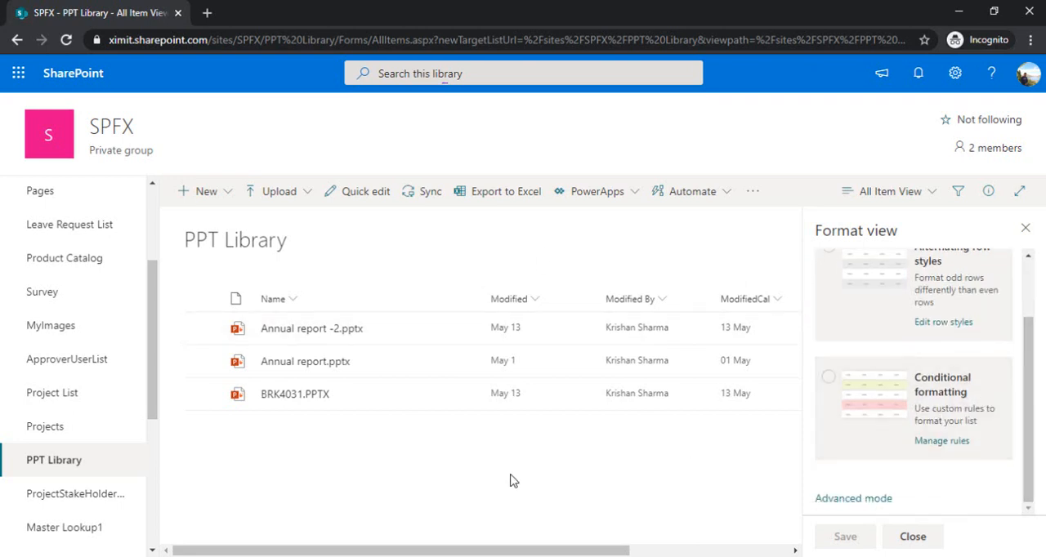
Switch to Visual Studio Code and examine the rowFormatter object and its "a" element type in the view-formatting JSON
key("alt+Tab")
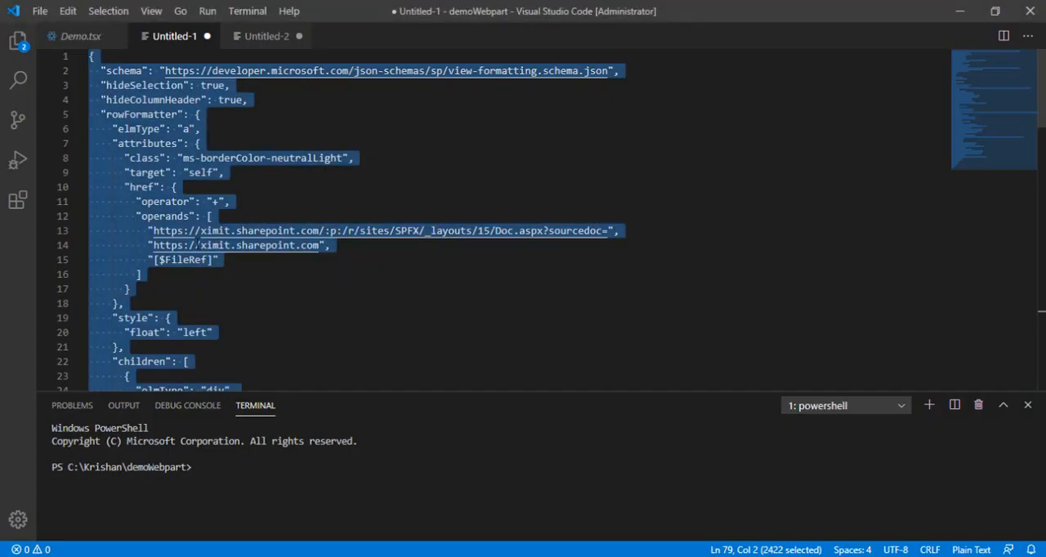
left_click(196, 114)
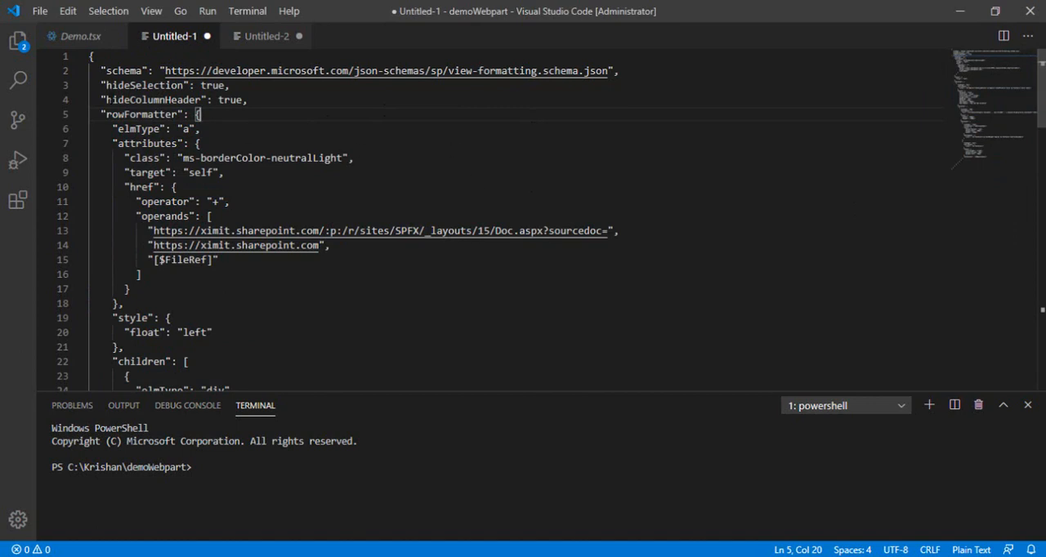
key("Home")
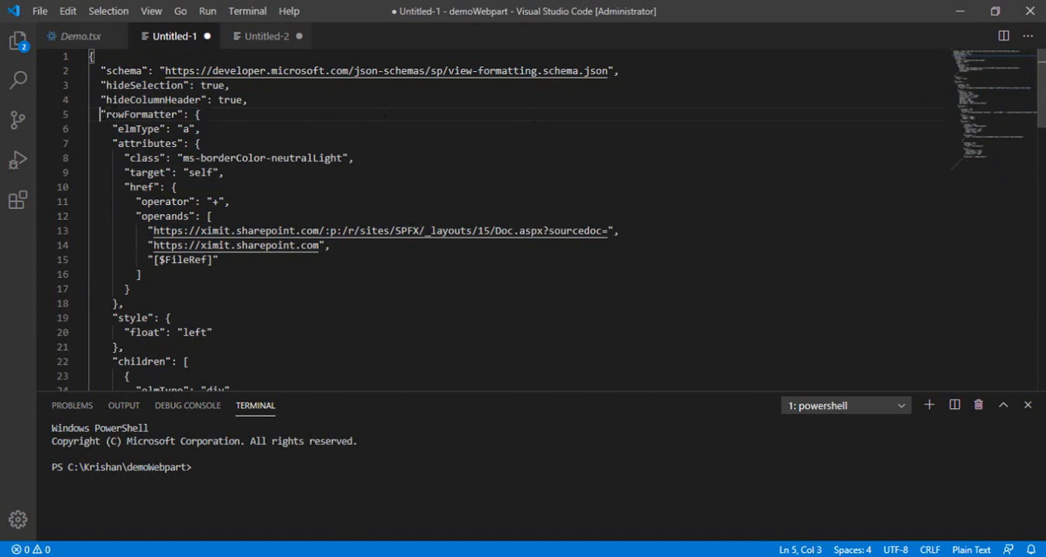
key("shift+Right")
key("shift+Right")
key("shift+Right")
key("shift+Right")
key("shift+Right")
key("shift+Right")
key("shift+Right")
key("shift+Right")
key("shift+Right")
key("shift+Right")
key("shift+Right")
key("shift+Right")
key("shift+Right")
key("shift+Right")
key("shift+Right")
key("shift+Right")
key("shift+Right")
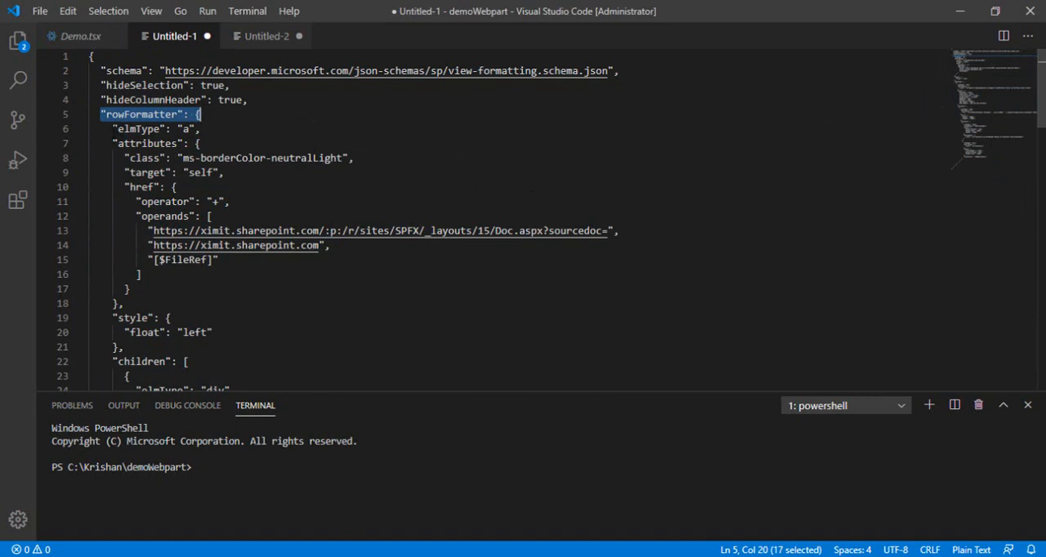
key("Down")
key("Home")
key("shift+Right")
key("shift+Right")
key("shift+Right")
key("shift+Right")
key("shift+Right")
key("shift+Right")
key("shift+Right")
key("shift+Right")
key("shift+Right")
key("shift+Right")
key("shift+Right")
key("shift+Right")
key("shift+Right")
key("shift+Right")
key("shift+Right")
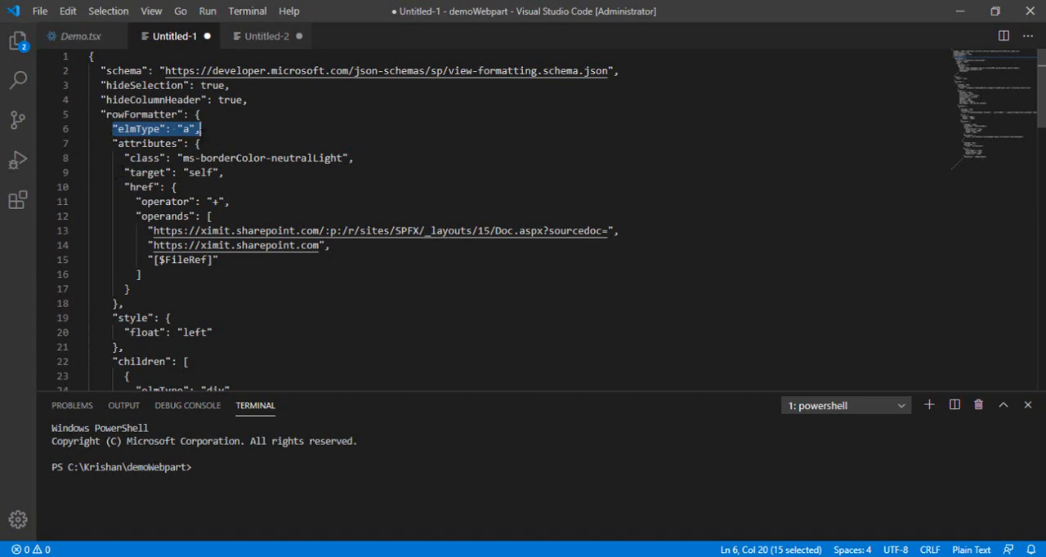
left_click(203, 131)
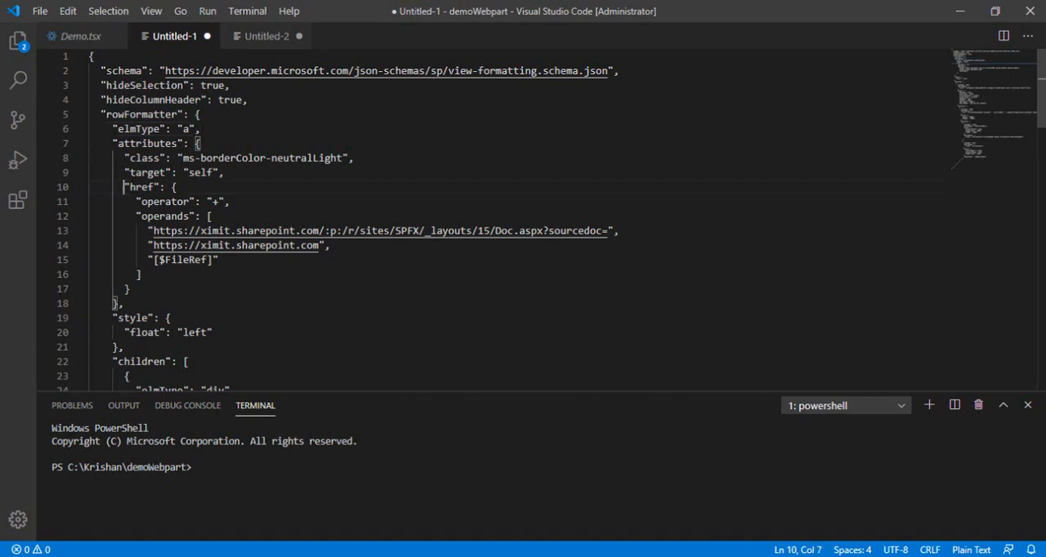
Examine the href attribute's "+" operator and its operands, including the document URLs and [$FileRef]
left_click_drag(125, 187, 149, 287)
left_click(179, 274)
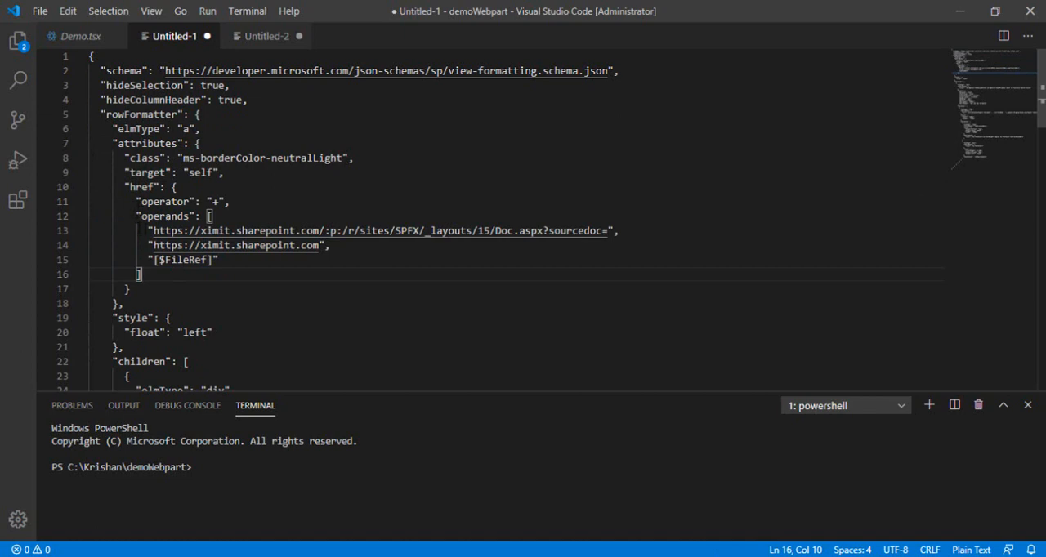
left_click_drag(139, 230, 563, 214)
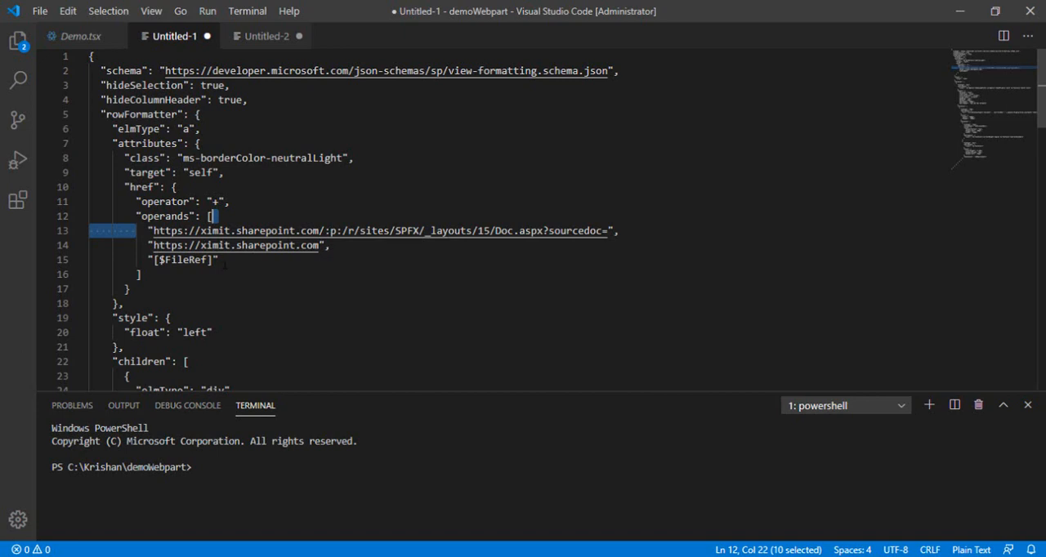
left_click_drag(237, 266, 148, 262)
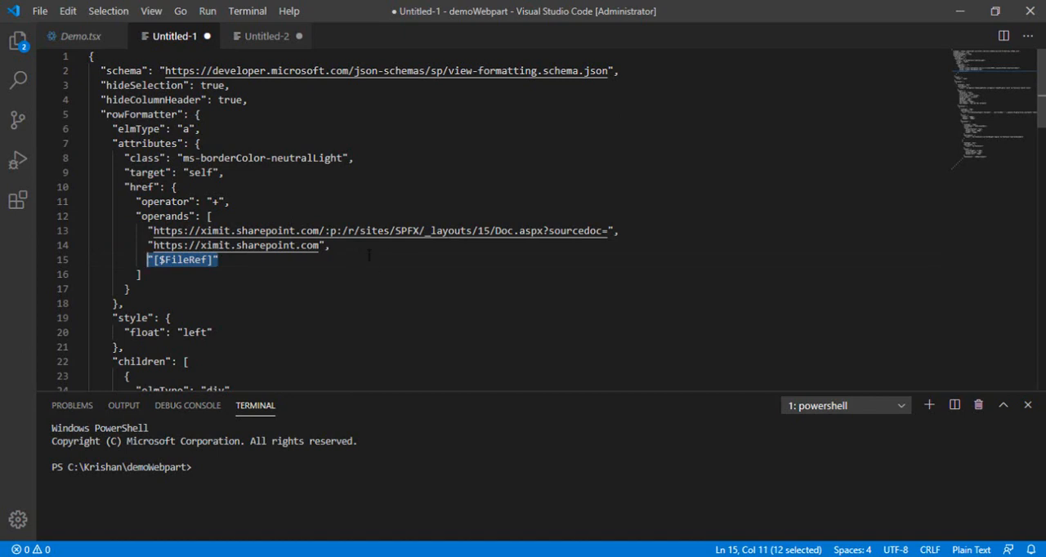
left_click(250, 259)
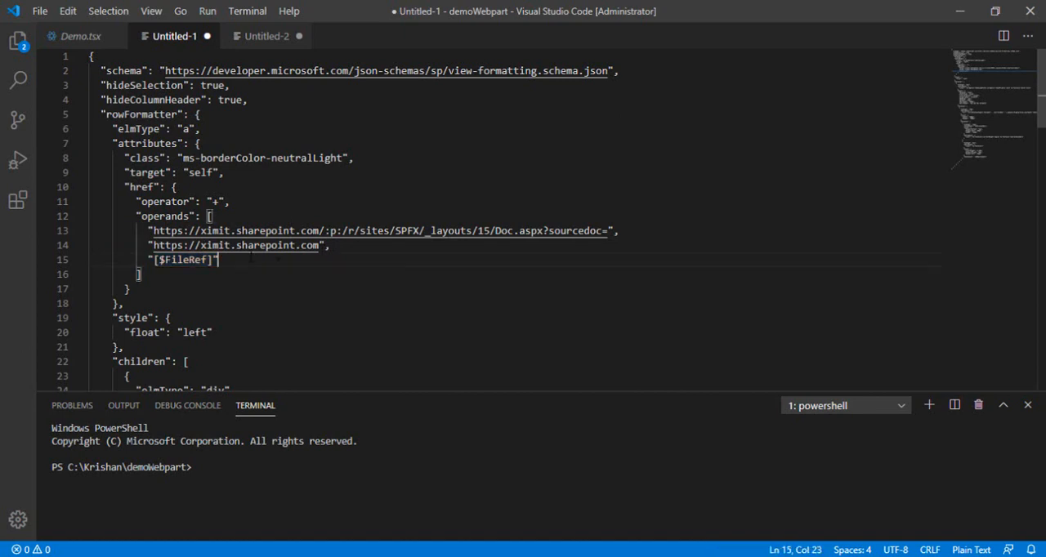
left_click_drag(136, 201, 231, 202)
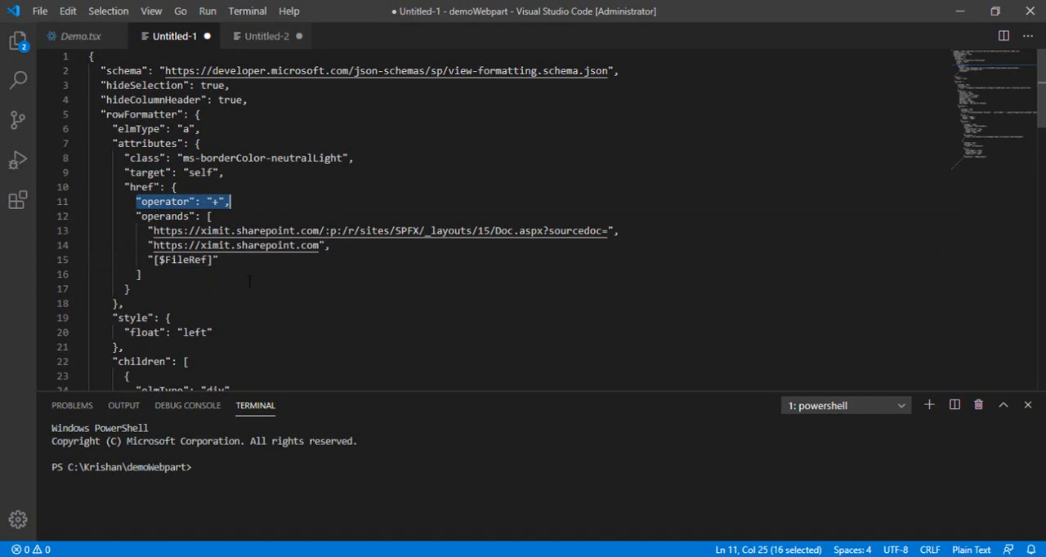
left_click(205, 275)
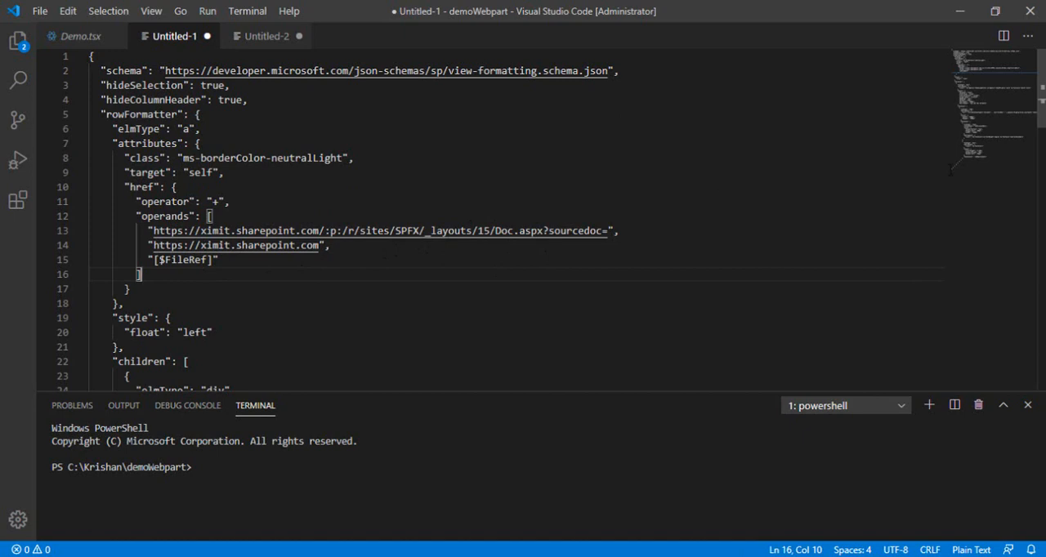
Examine the child div element of the rowFormatter and its style block
scroll(950, 169, "down", 5)
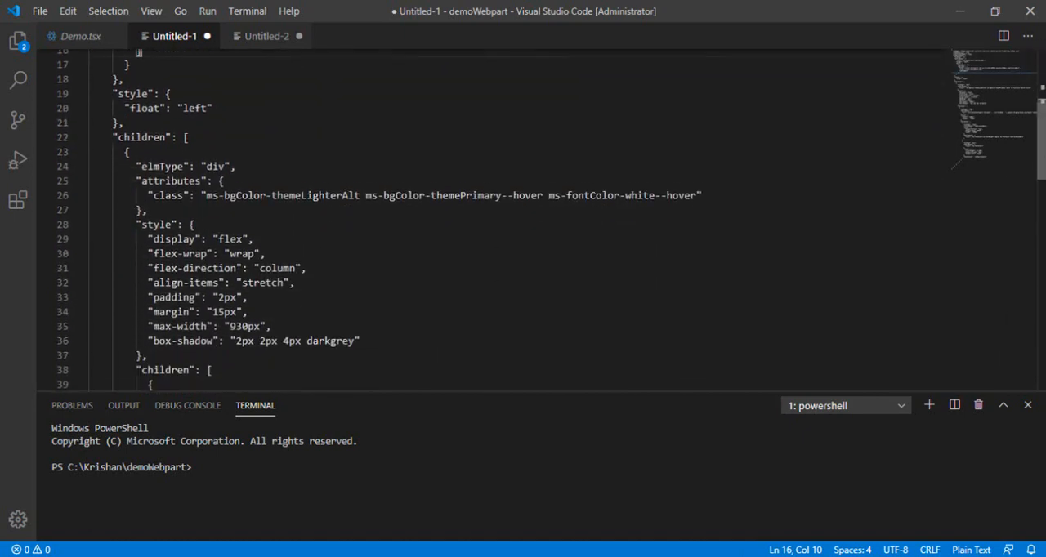
scroll(139, 52, "down", 2)
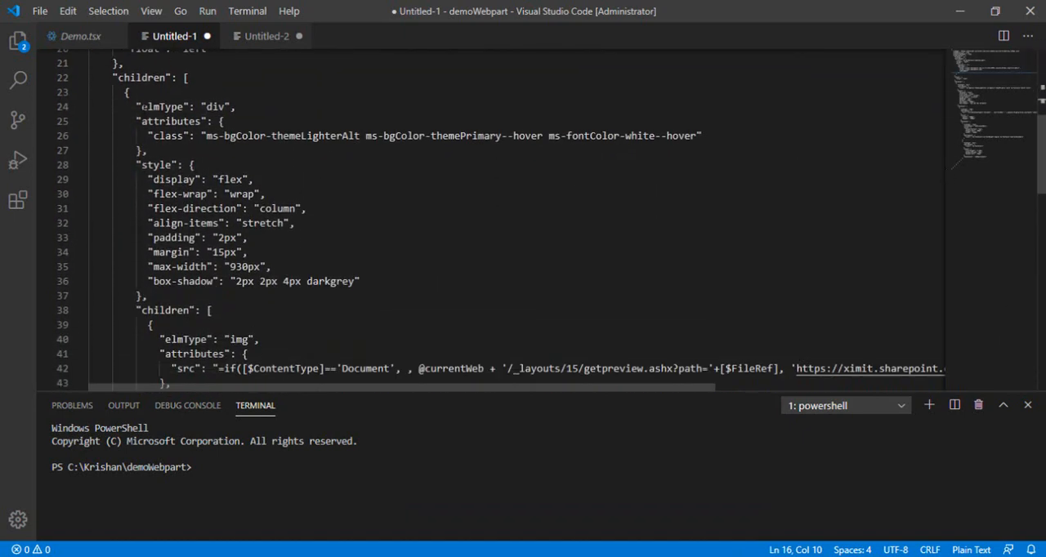
left_click_drag(130, 106, 237, 106)
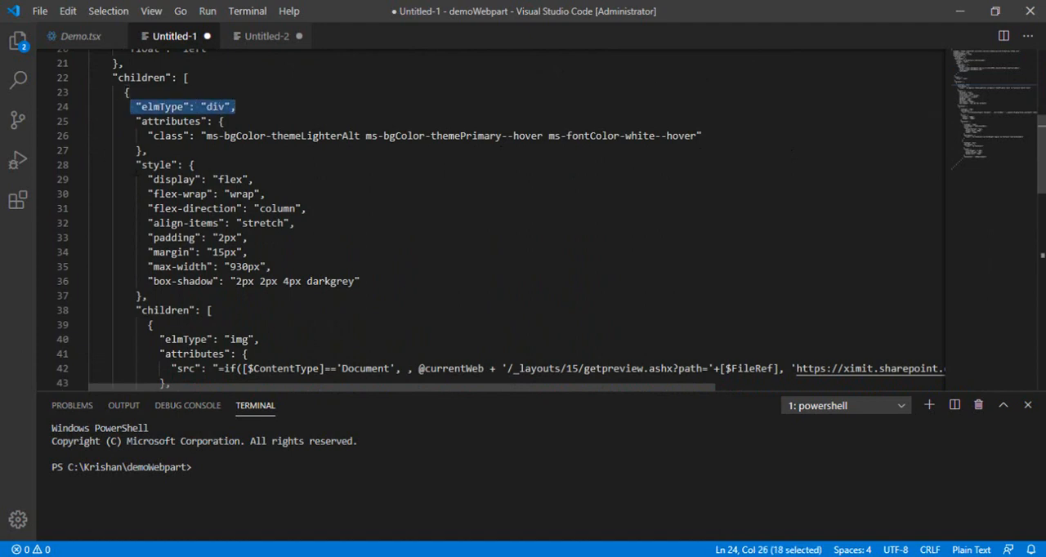
left_click_drag(136, 164, 163, 296)
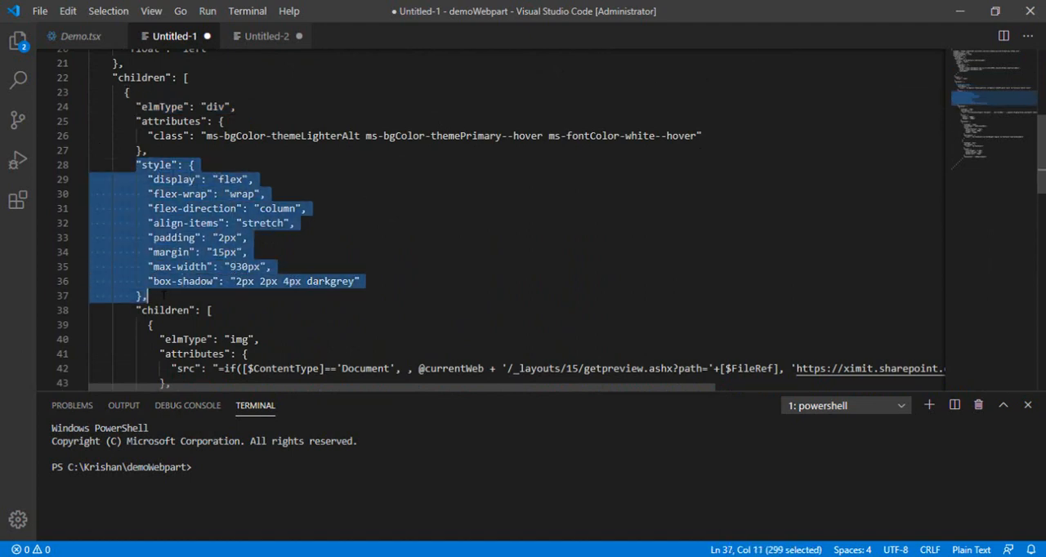
left_click(344, 311)
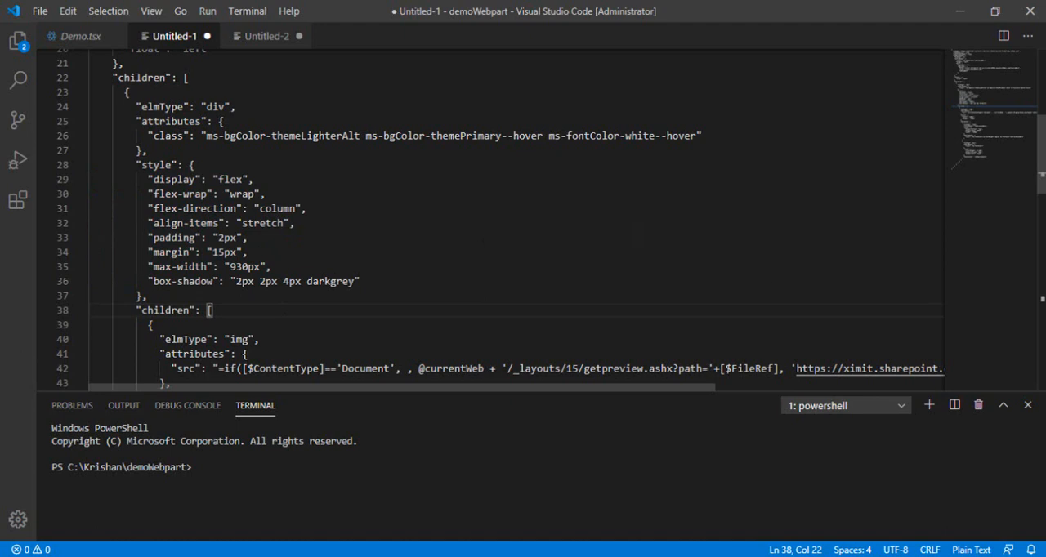
Examine the nested img element and its src expression, including the getpreview.ashx path and [$FileRef] parameter
scroll(490, 216, "down", 4)
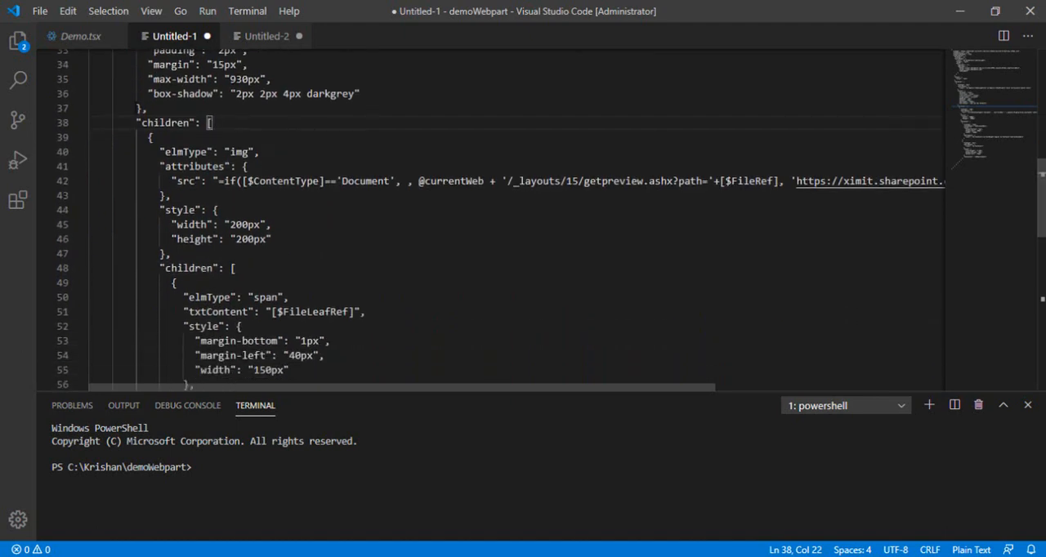
left_click_drag(130, 123, 213, 124)
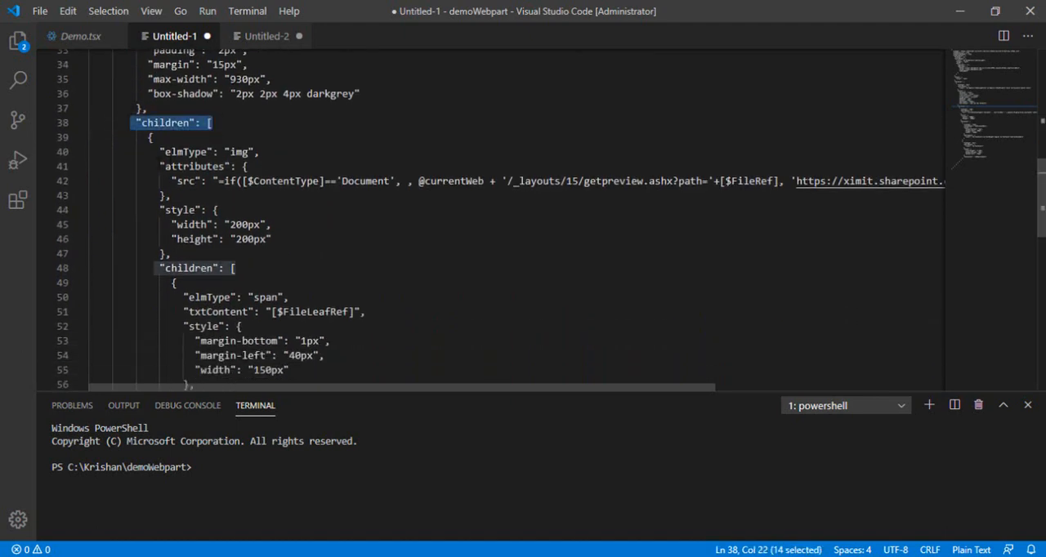
left_click_drag(154, 152, 260, 152)
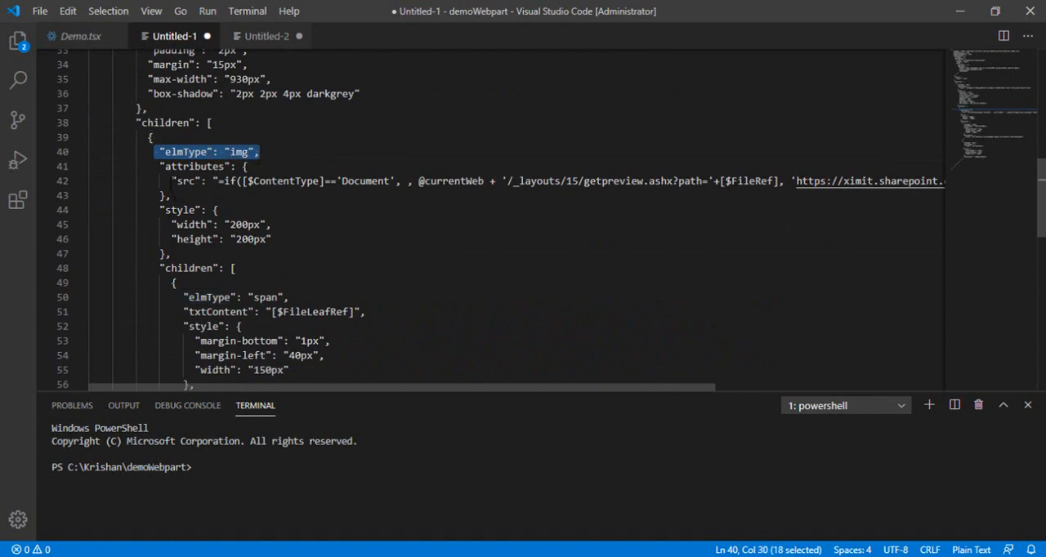
left_click_drag(171, 181, 448, 180)
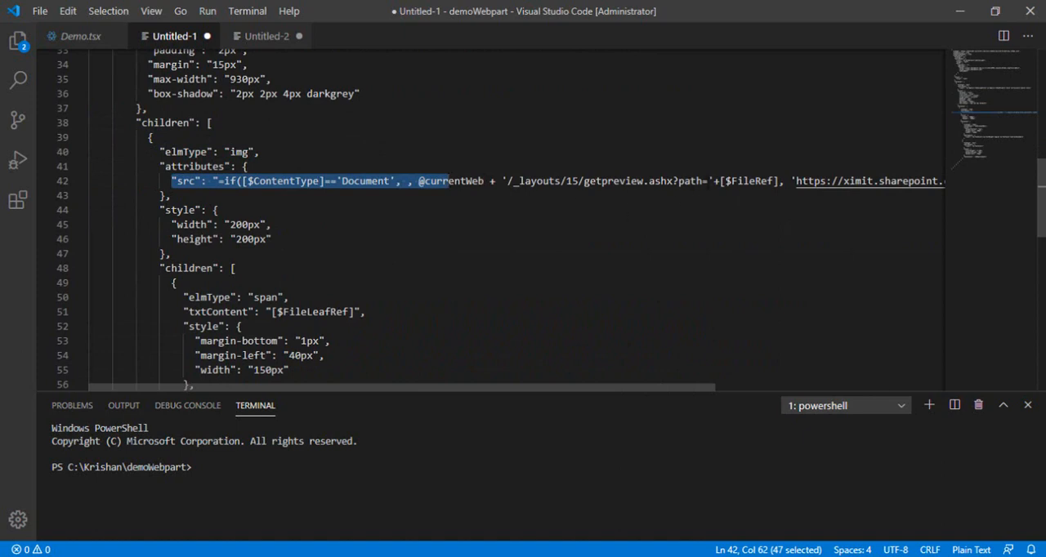
left_click(514, 181)
double_click(644, 181)
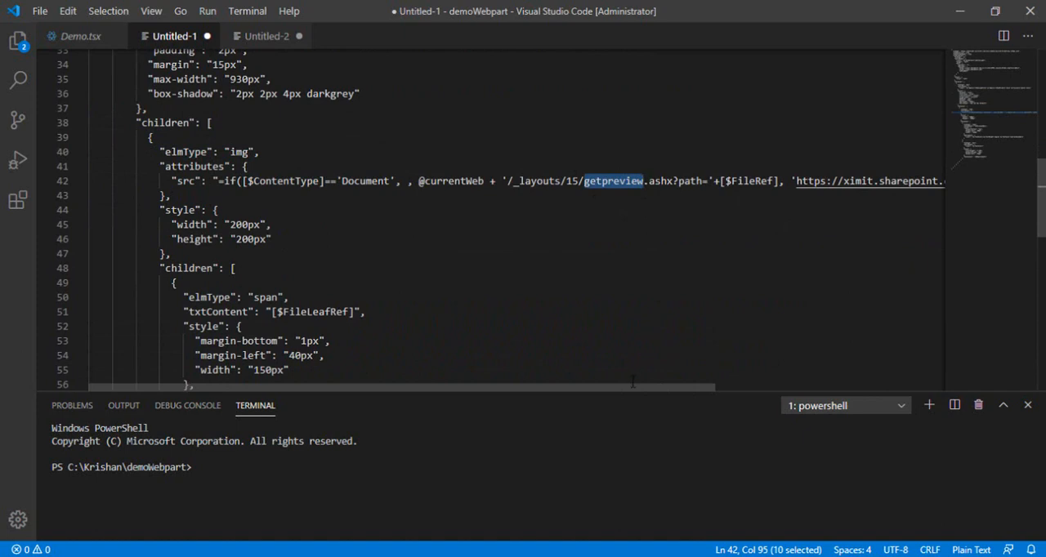
left_click_drag(635, 387, 664, 391)
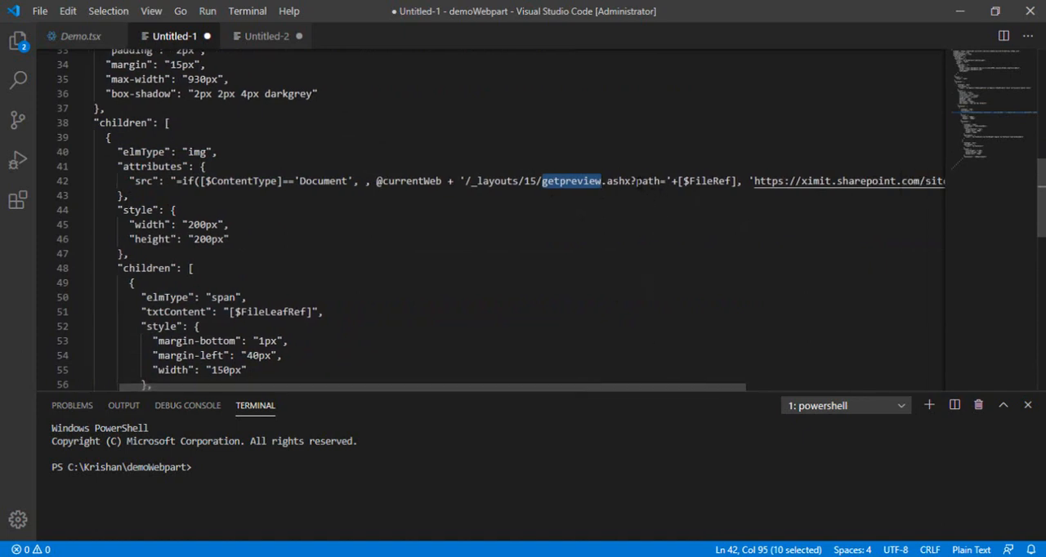
left_click_drag(636, 181, 738, 181)
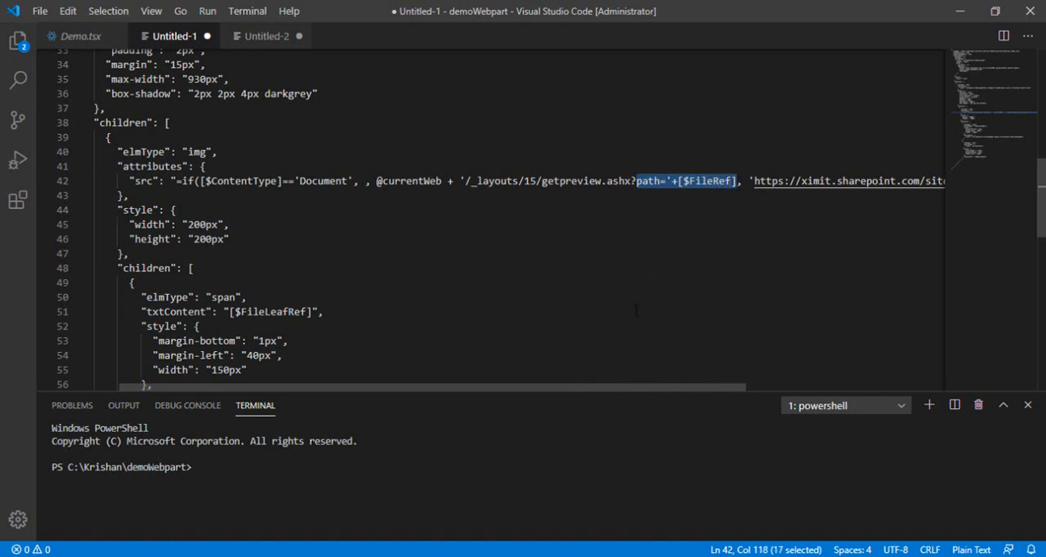
left_click_drag(606, 394, 621, 394)
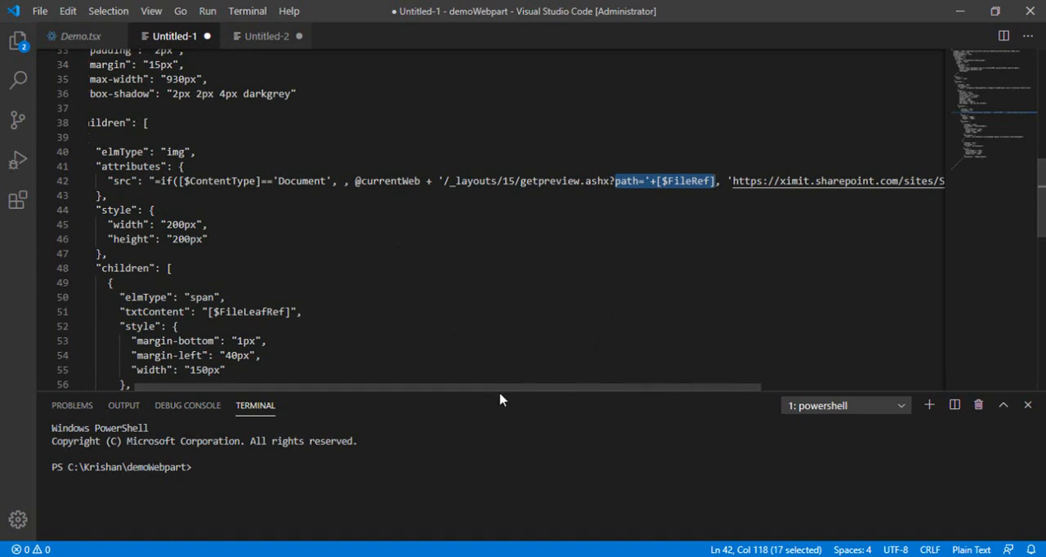
Examine the img src condition on [$ContentType]=='Document' and its fallback URL to foldericon.jpg
left_click_drag(501, 389, 566, 394)
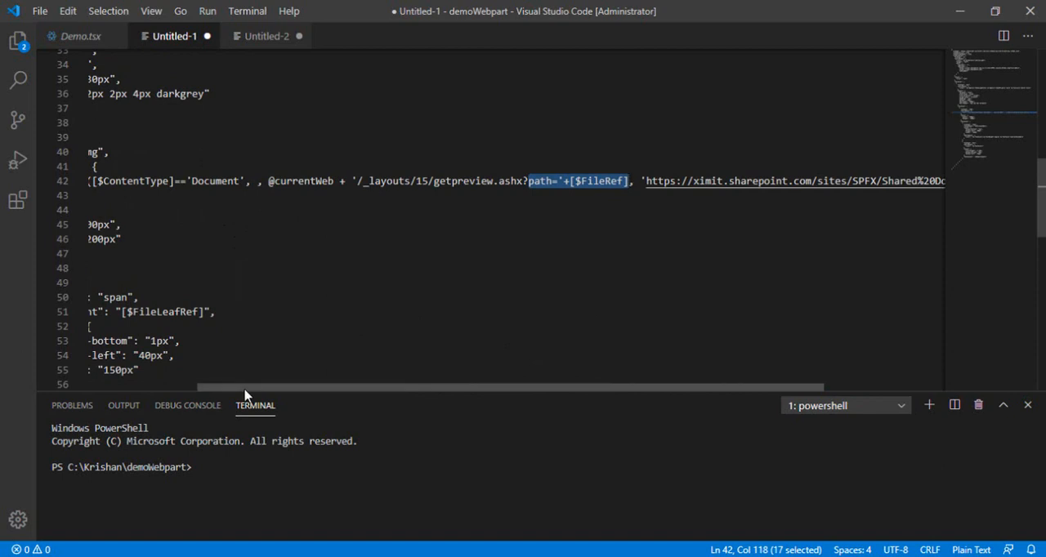
left_click_drag(245, 390, 217, 390)
left_click_drag(131, 180, 280, 181)
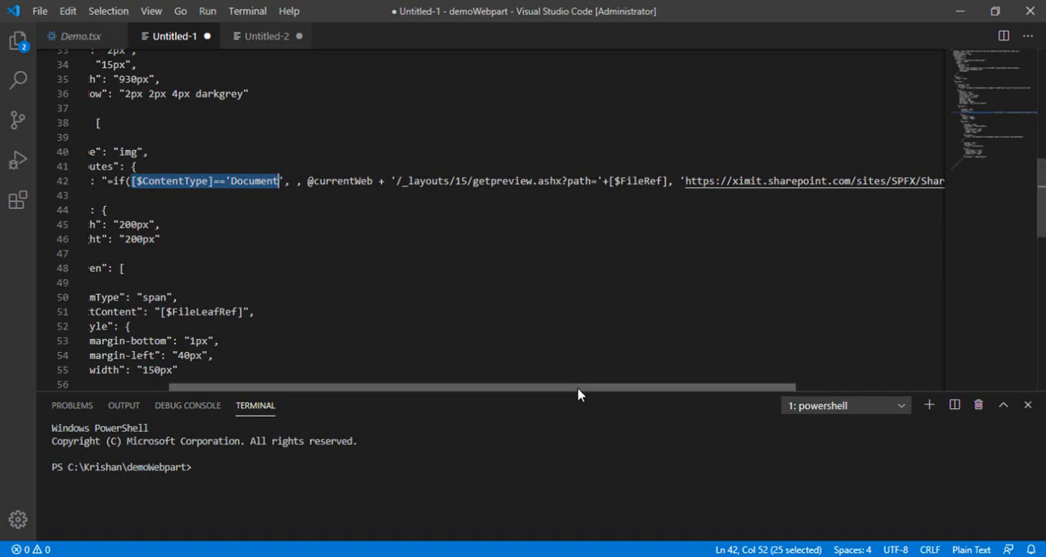
left_click_drag(577, 388, 739, 391)
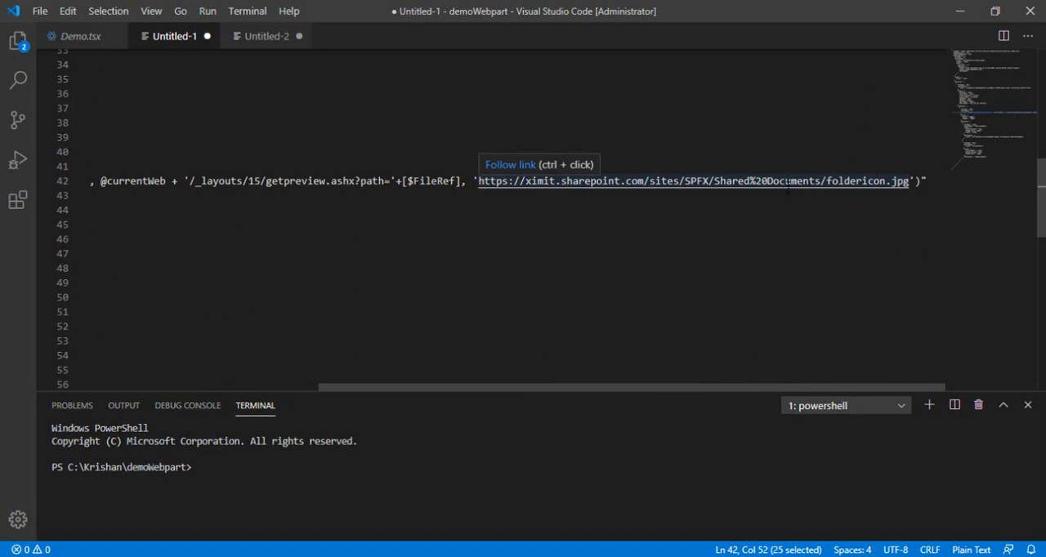
double_click(787, 181)
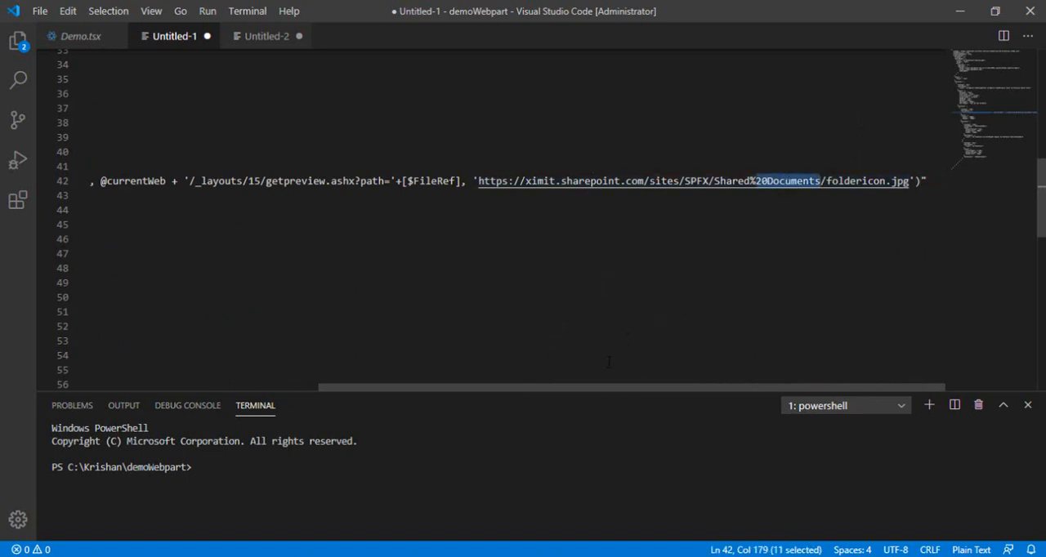
left_click_drag(598, 390, 367, 390)
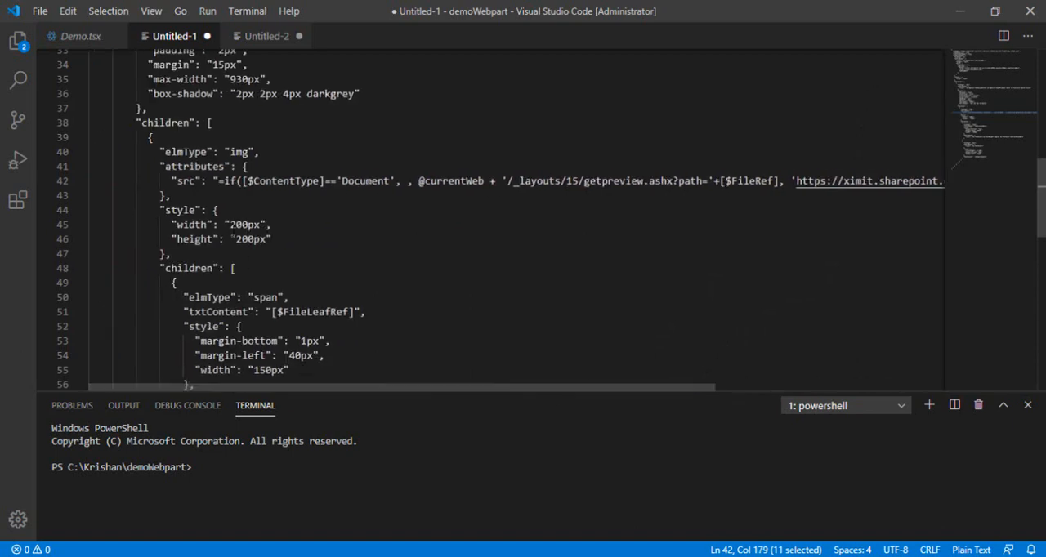
Examine the img element's style block and its child span, including the [$FileLeafRef] text content
left_click_drag(148, 137, 940, 183)
left_click(272, 206)
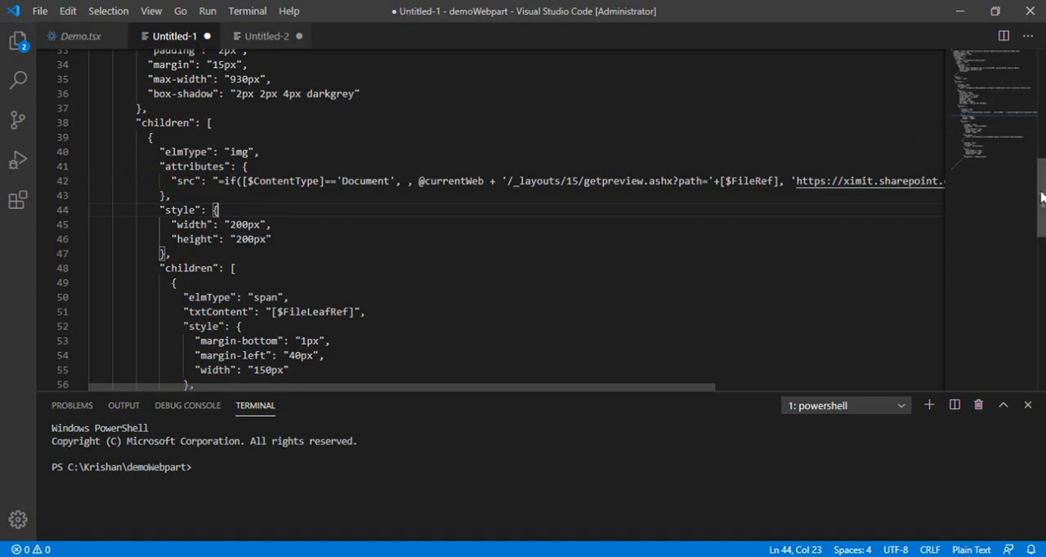
scroll(382, 241, "down", 4)
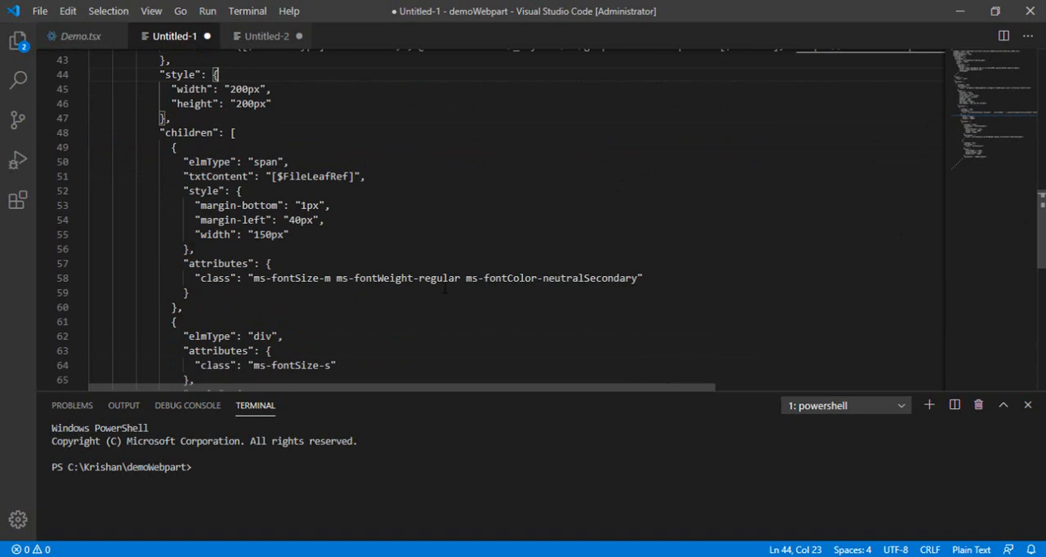
scroll(693, 216, "down", 1)
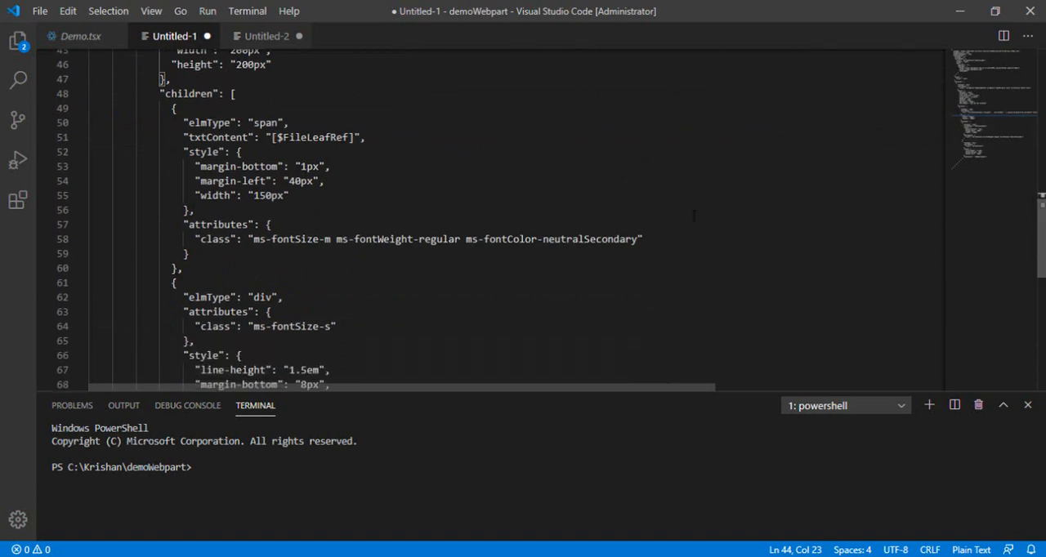
left_click_drag(153, 93, 176, 268)
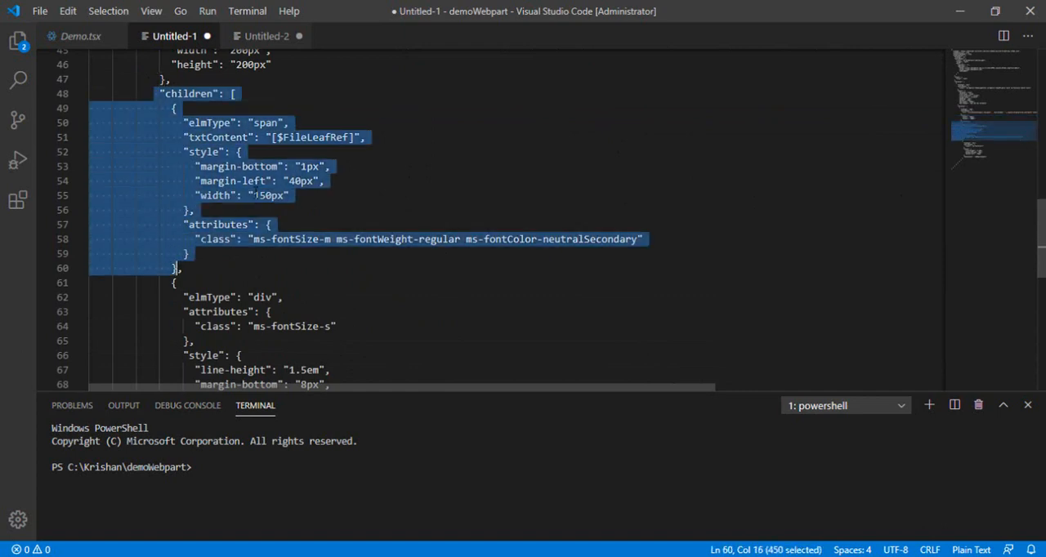
left_click(273, 138)
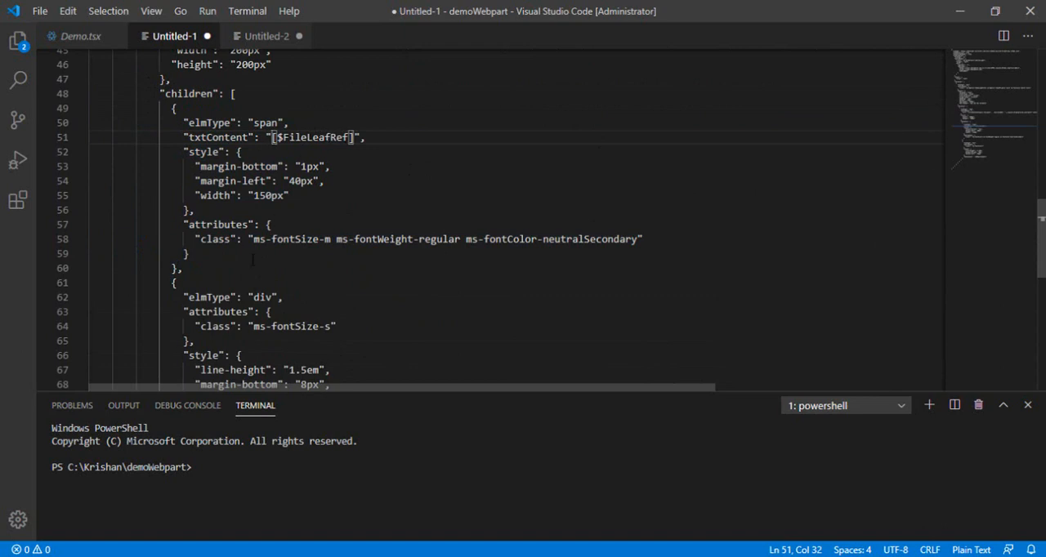
Highlight the second child div block, from its opening brace on line 61 through its txtContent line, to review it
left_click(172, 283)
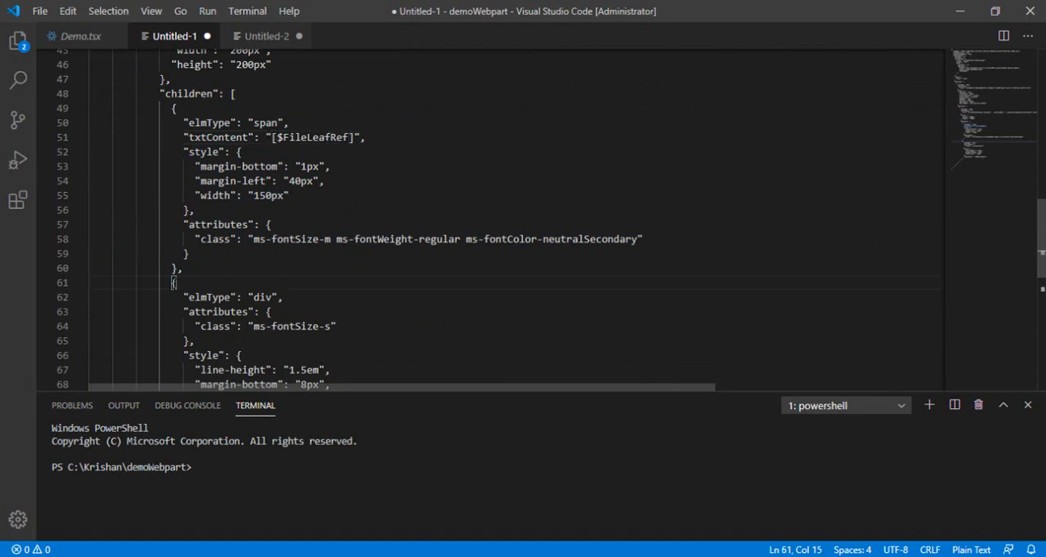
key("shift+Down")
key("shift+Down")
key("shift+Down")
key("shift+Down")
key("shift+Down")
key("shift+Down")
key("shift+Down")
key("shift+Down")
key("shift+Down")
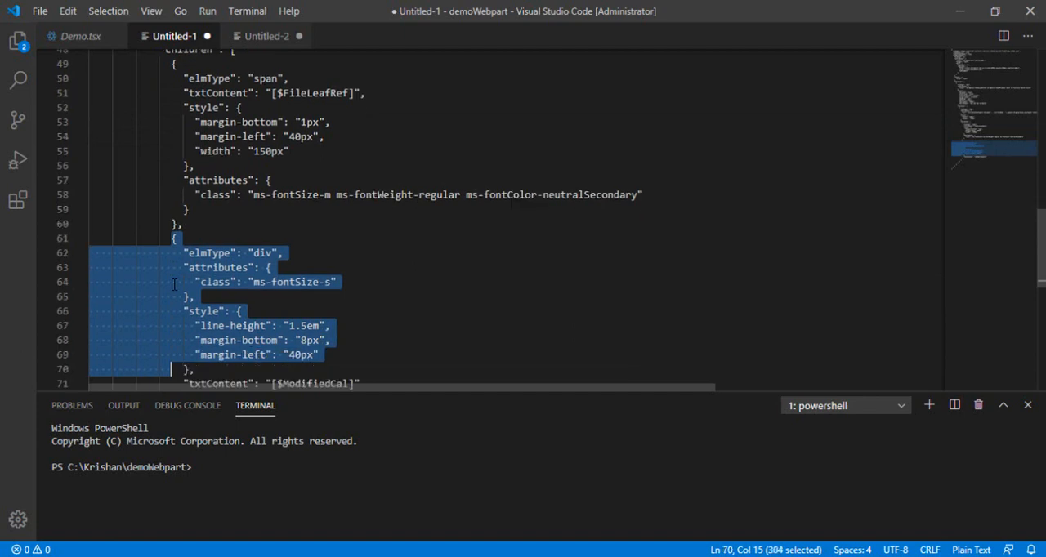
key("shift+Down")
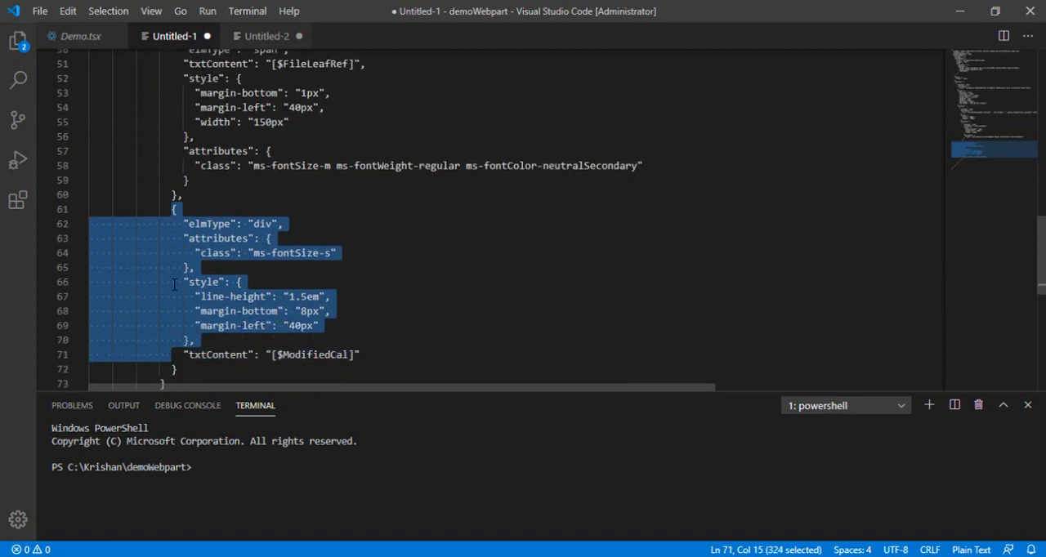
key("shift+Right")
key("shift+Right")
key("shift+Right")
key("shift+Right")
key("shift+Right")
key("shift+Right")
key("shift+Right")
key("shift+Right")
key("shift+Right")
key("shift+Right")
key("shift+Right")
key("shift+Right")
key("shift+Right")
key("shift+Right")
key("shift+Right")
key("shift+Right")
key("shift+Right")
key("shift+Right")
key("shift+Right")
key("shift+Right")
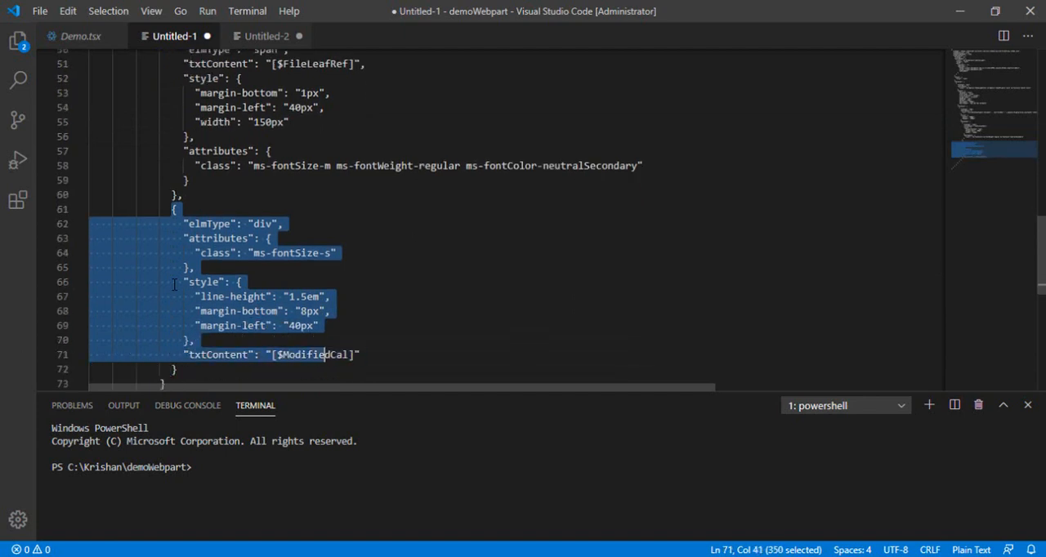
key("shift+Right")
key("shift+Right")
key("shift+Right")
key("shift+Right")
key("shift+Right")
key("shift+Right")
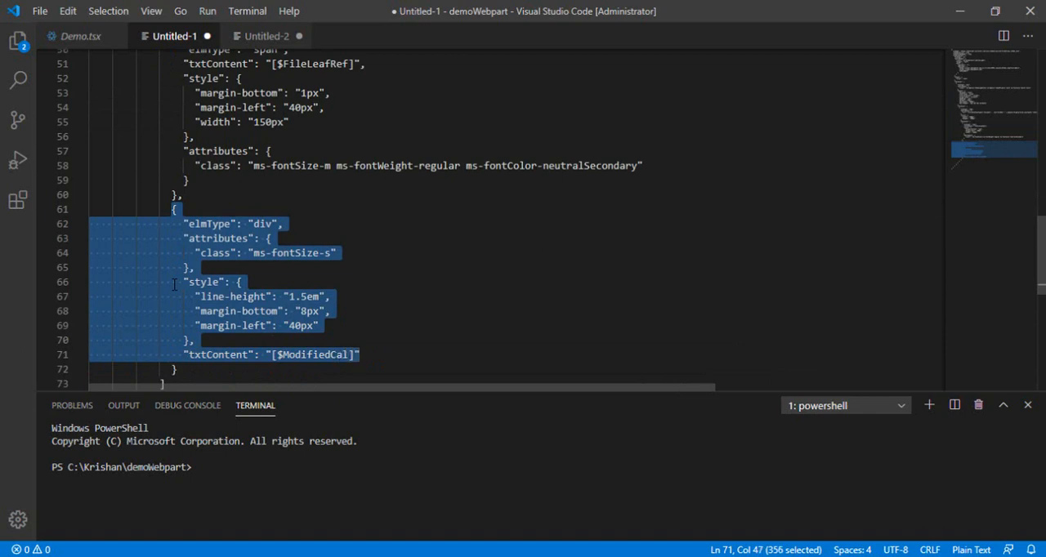
Examine the child div's txtContent property and its [$ModifiedCal] column reference
left_click(345, 354)
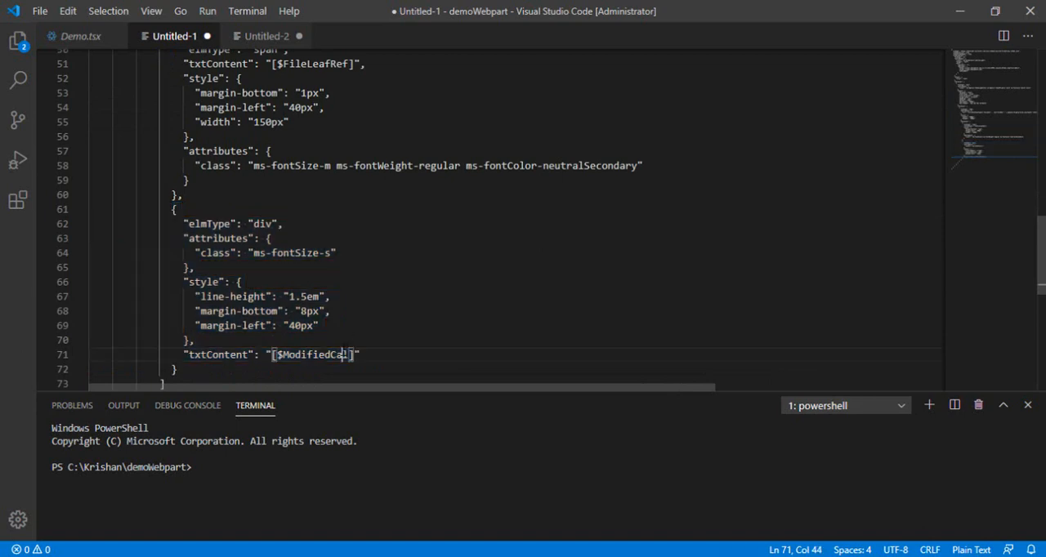
double_click(345, 355)
left_click(369, 357)
left_click_drag(360, 355, 184, 355)
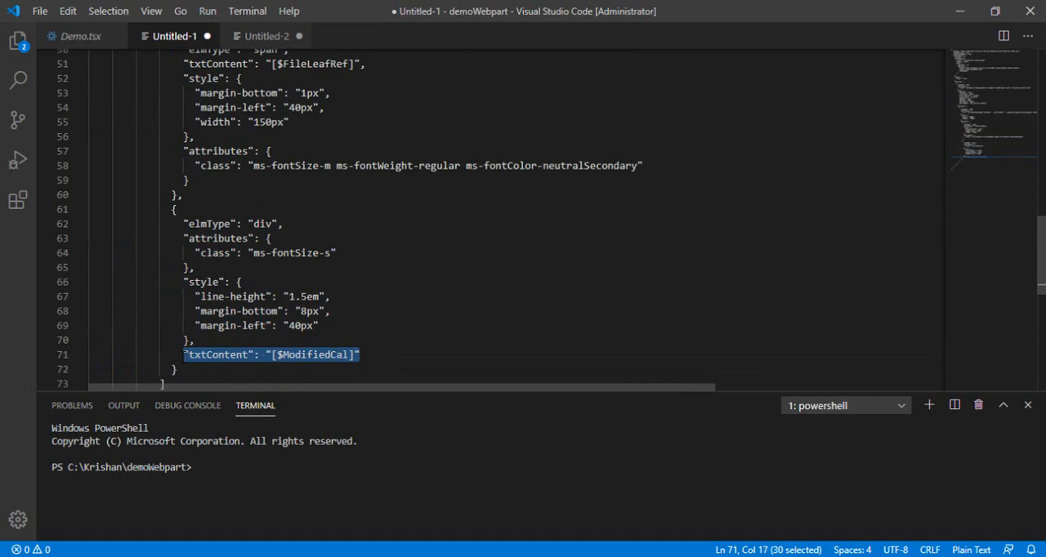
left_click(252, 372)
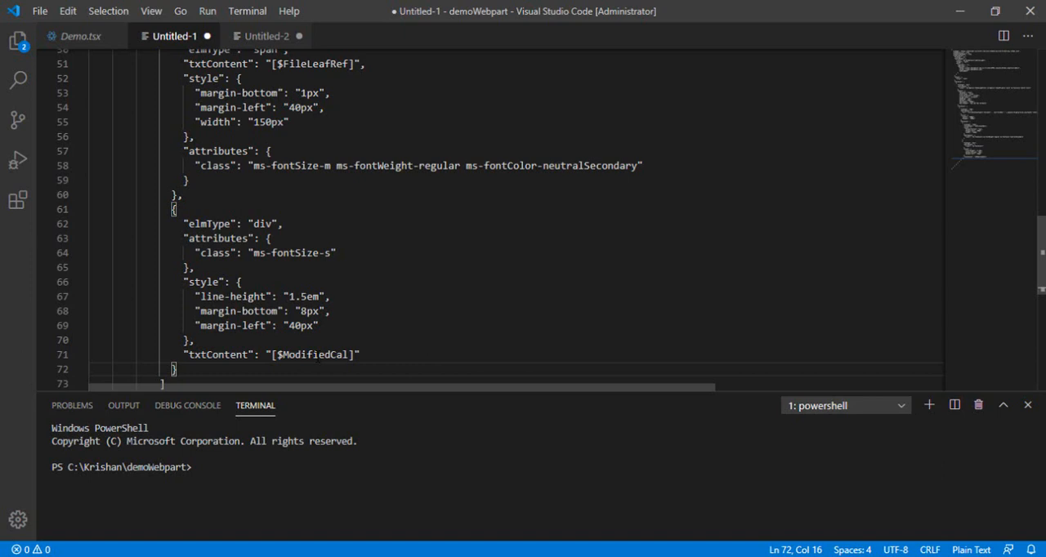
left_click(400, 353)
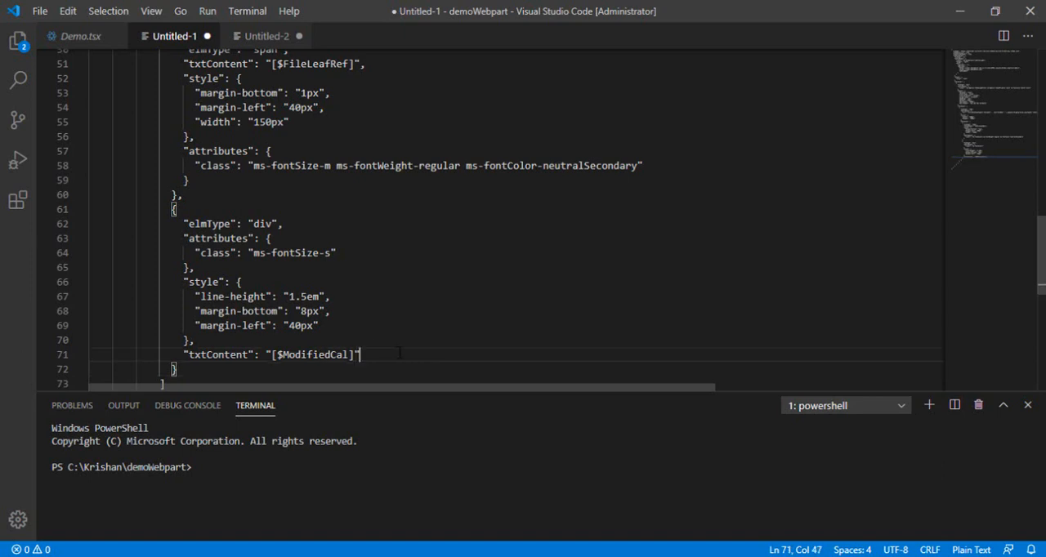
left_click_drag(392, 353, 183, 355)
left_click(368, 331)
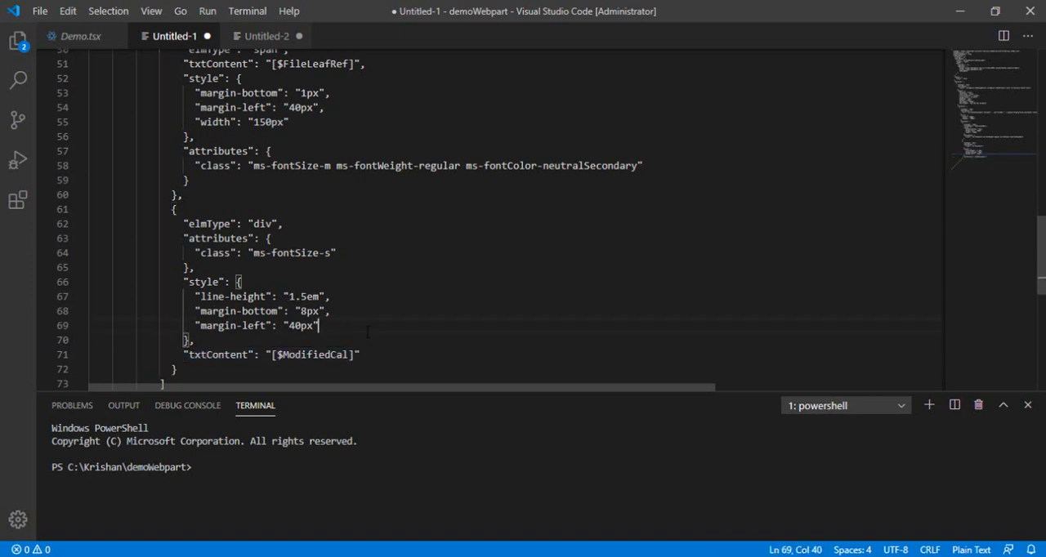
Switch to SharePoint in the browser and check the content type management option in the PPT Library's advanced settings
mouse_move(327, 552)
left_click(342, 464)
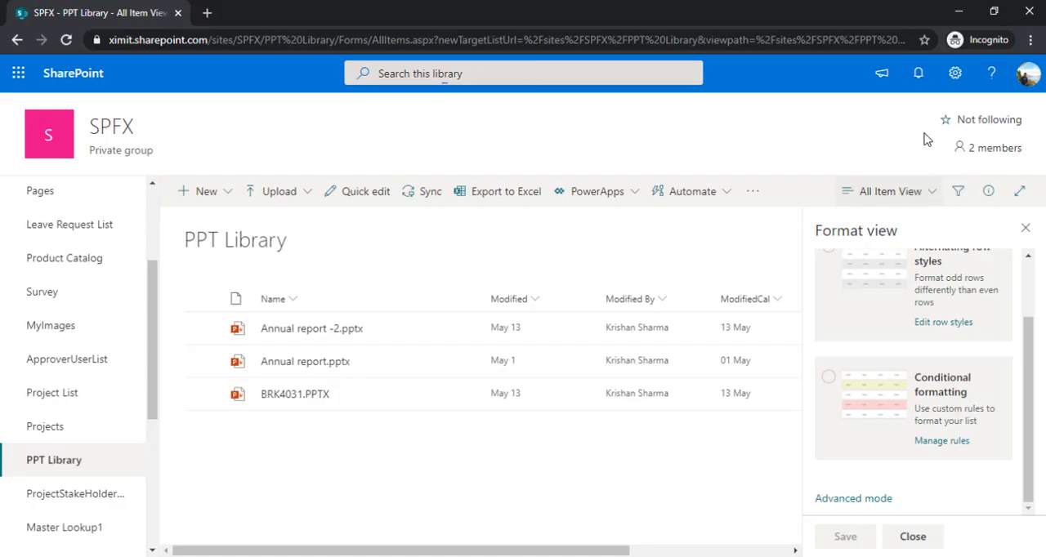
left_click(956, 78)
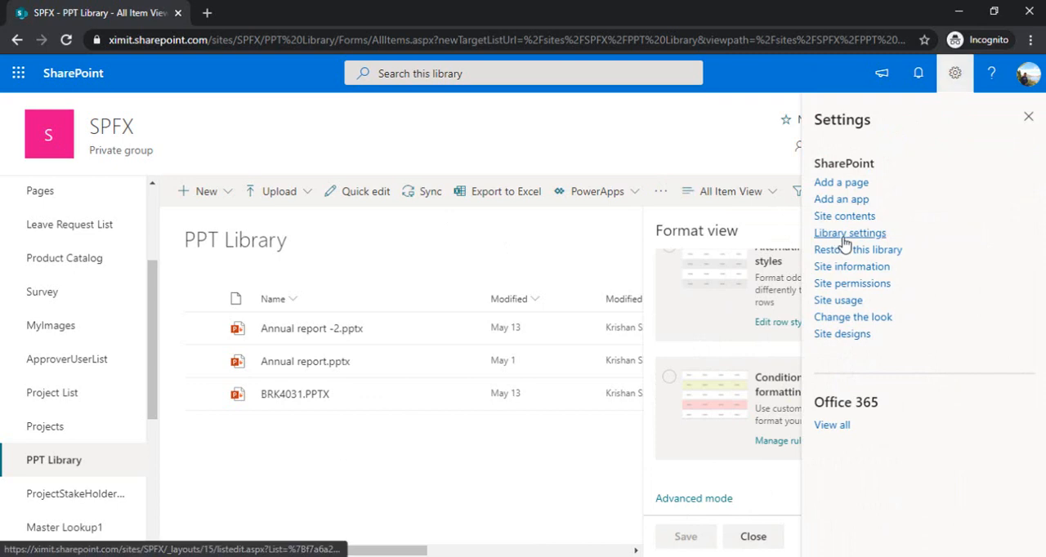
left_click(844, 237)
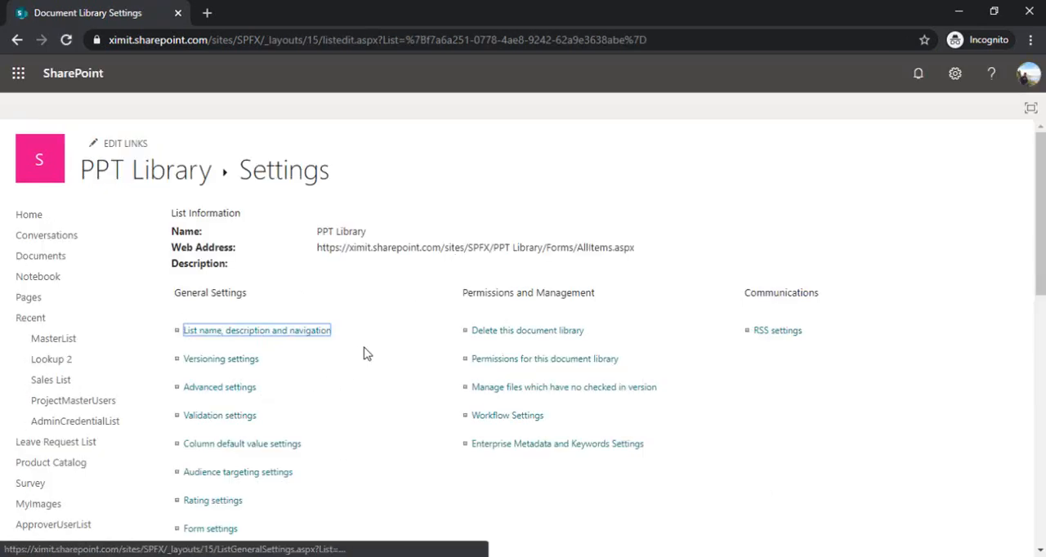
left_click(233, 389)
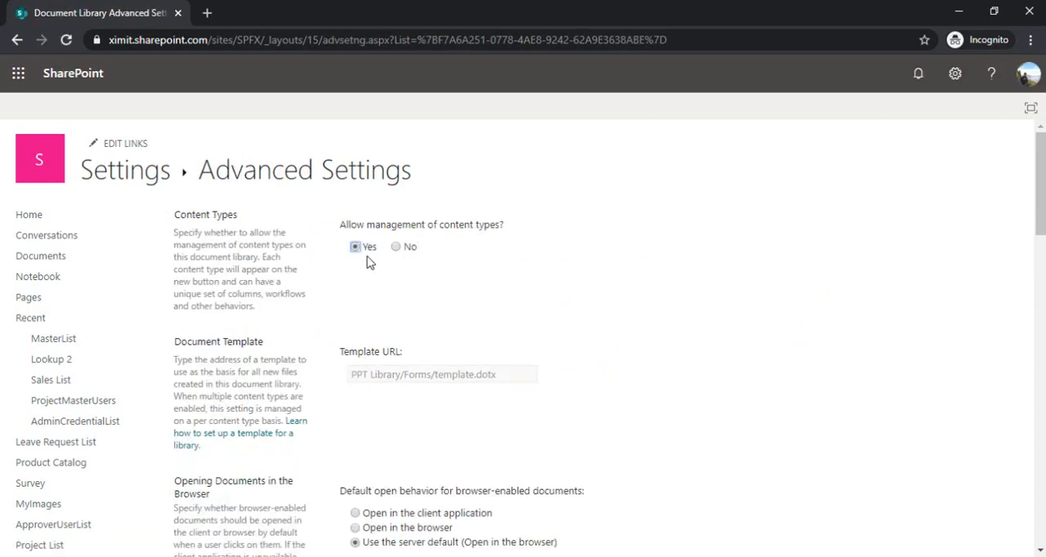
left_click_drag(339, 226, 521, 226)
left_click(520, 226)
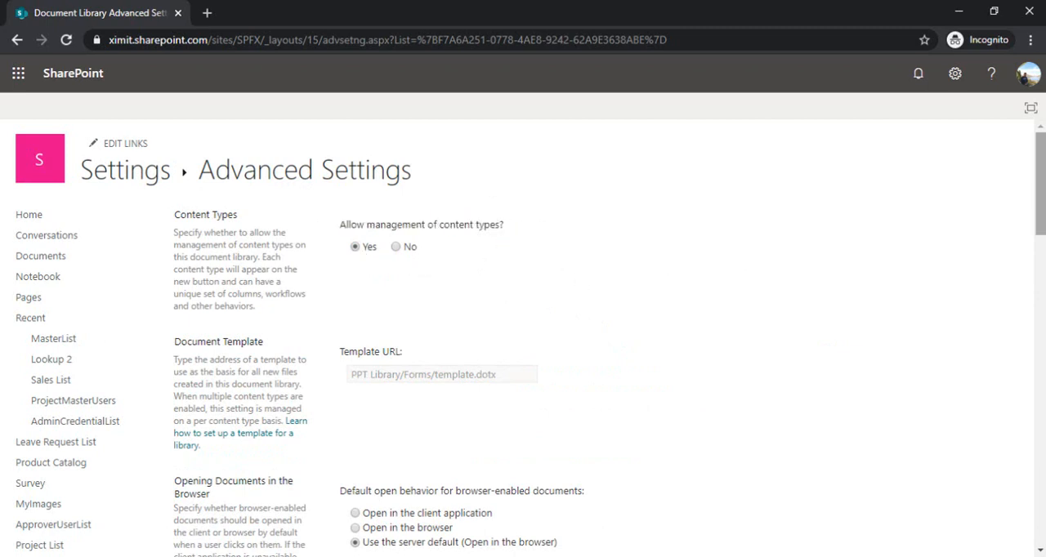
mouse_move(1043, 196)
left_mouse_down()
mouse_move(1043, 214)
mouse_move(1044, 204)
left_mouse_up()
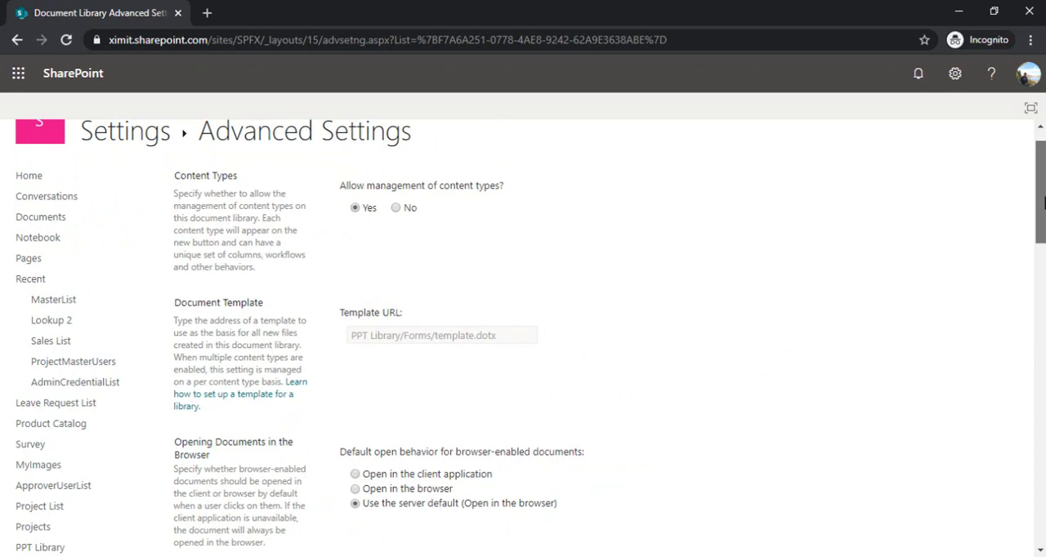
mouse_move(1044, 204)
left_mouse_down()
mouse_move(1028, 346)
mouse_move(1032, 205)
left_mouse_up()
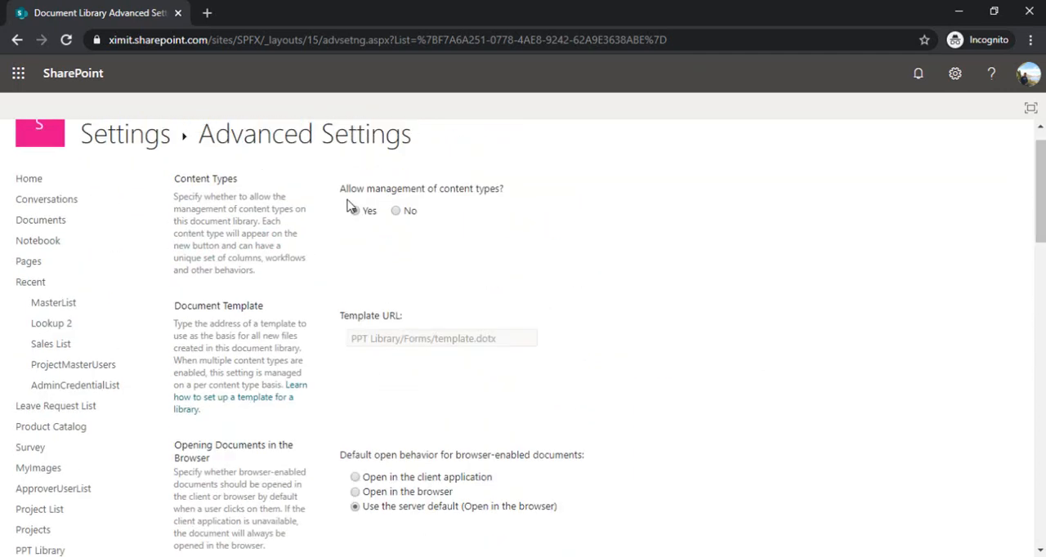
Return to the PPT Library settings and open the ModifiedCal column's definition
left_click(17, 40)
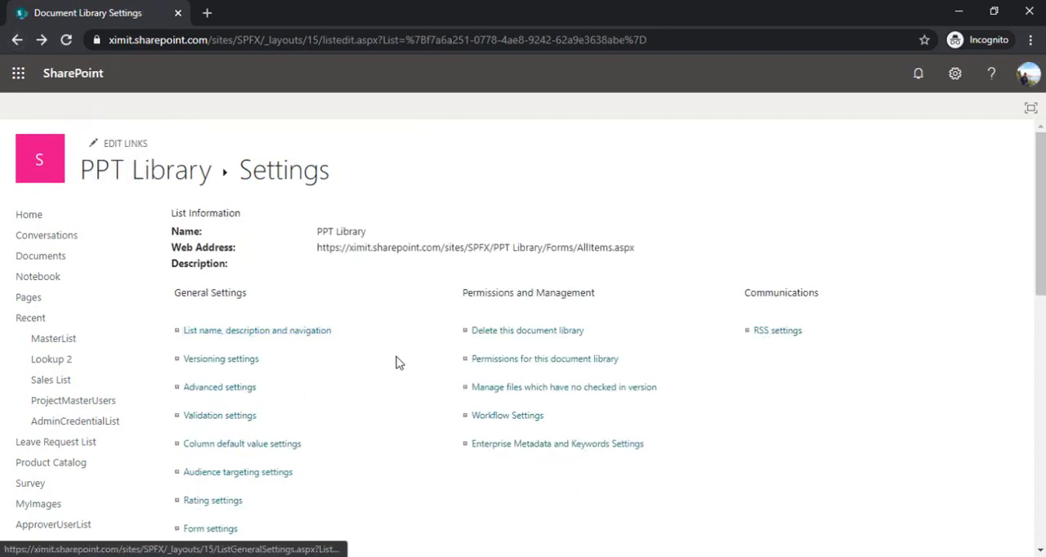
left_click_drag(1043, 269, 1040, 454)
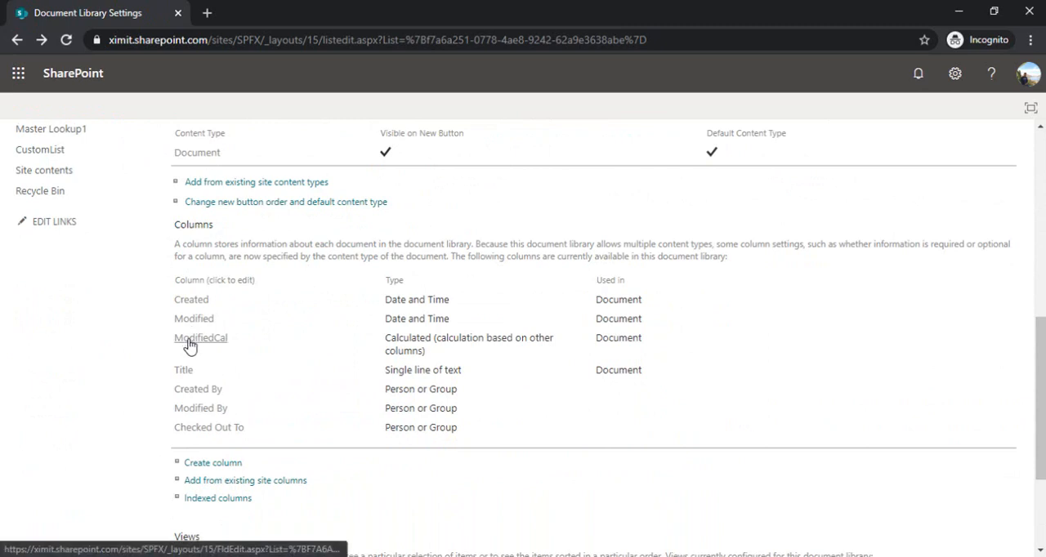
left_click_drag(228, 349, 175, 341)
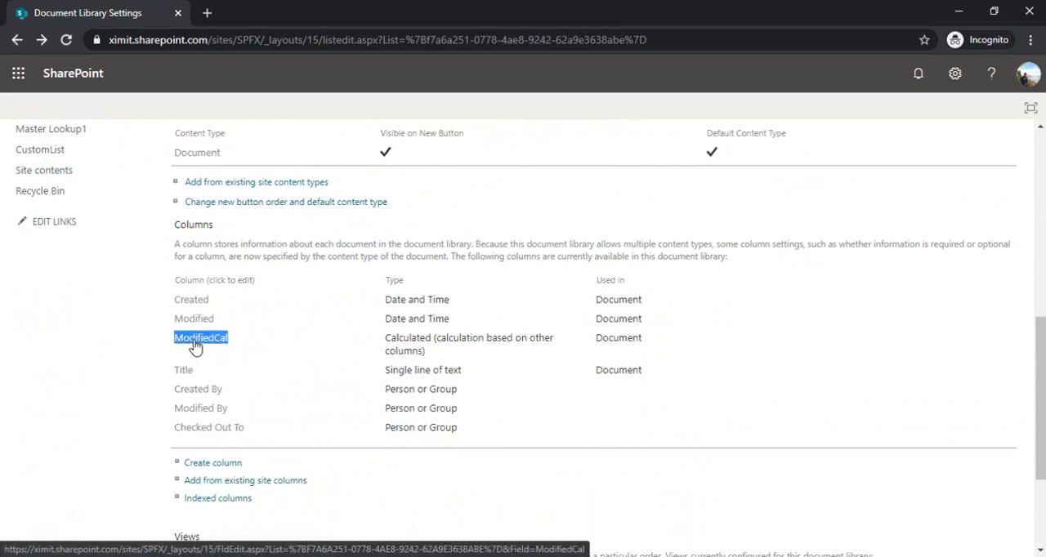
left_click(195, 347)
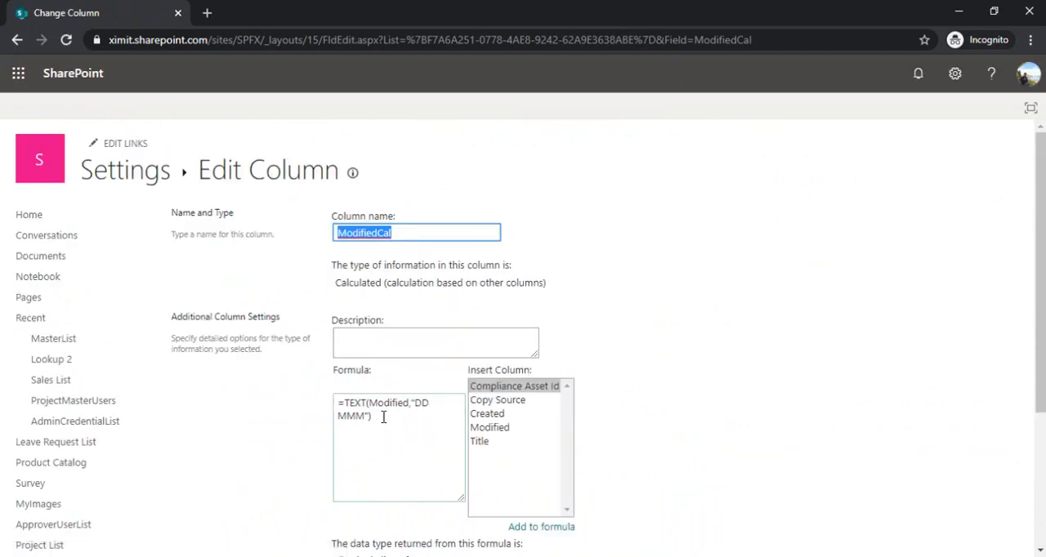
Review the ModifiedCal column's formula and returned data type, and leave the column page without saving
left_click_drag(369, 405, 421, 407)
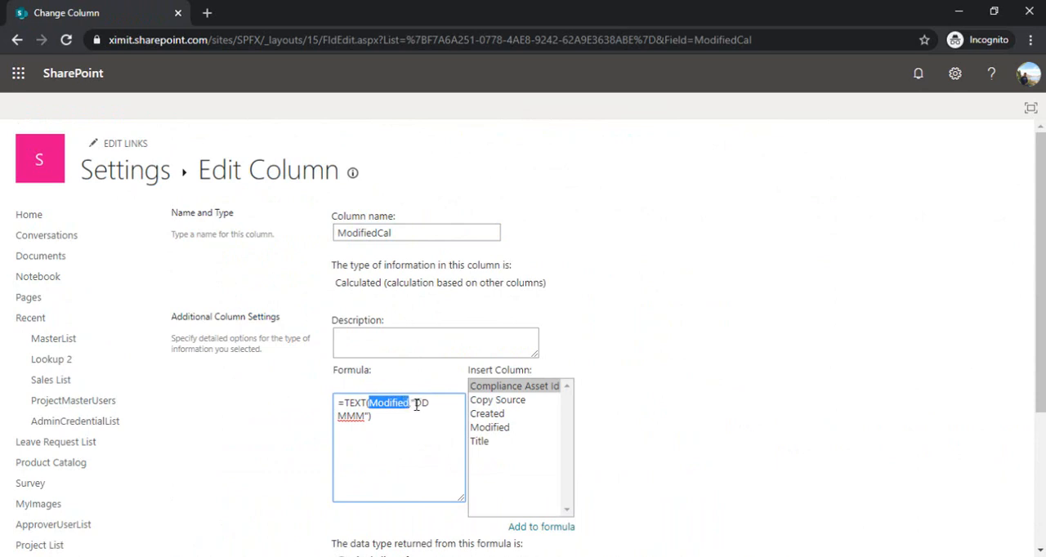
left_click(416, 405)
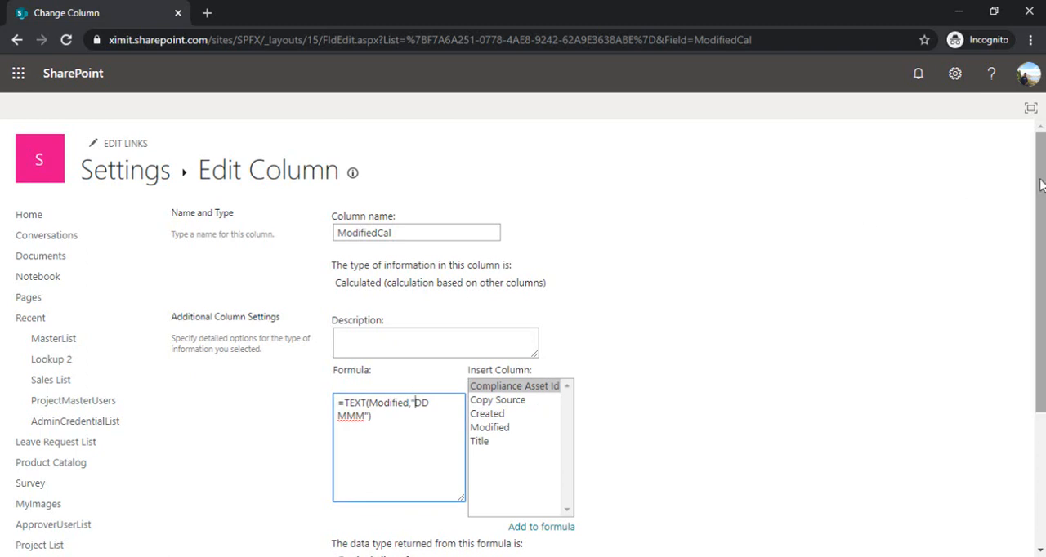
left_click_drag(1041, 185, 1041, 286)
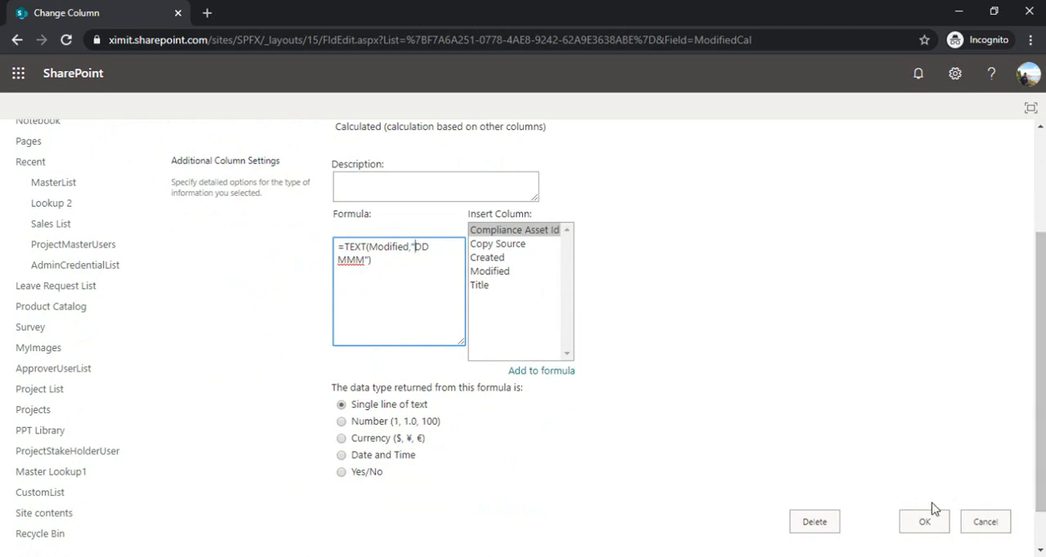
left_click(985, 522)
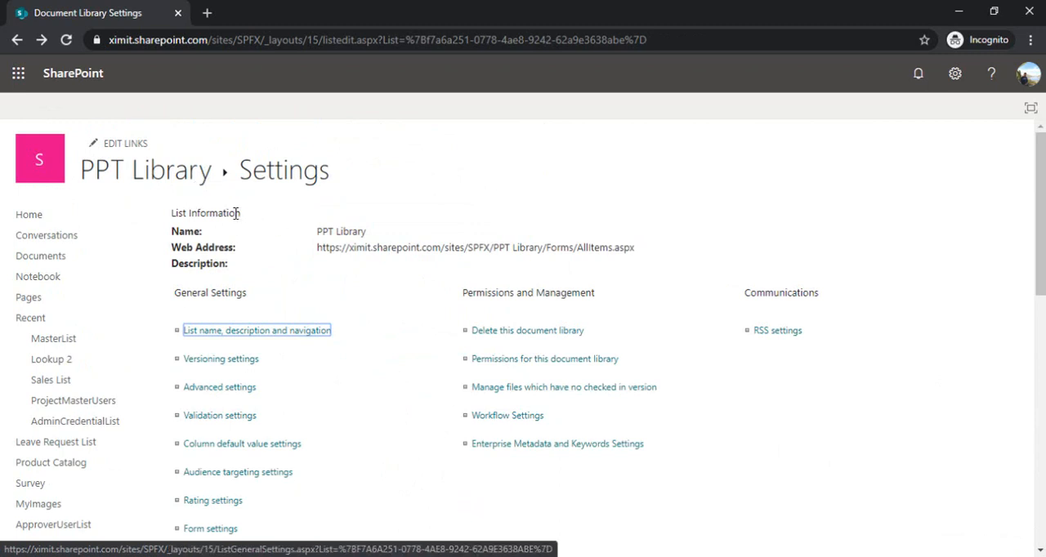
Return to the PPT Library's documents and switch to the All Item View
left_click(206, 183)
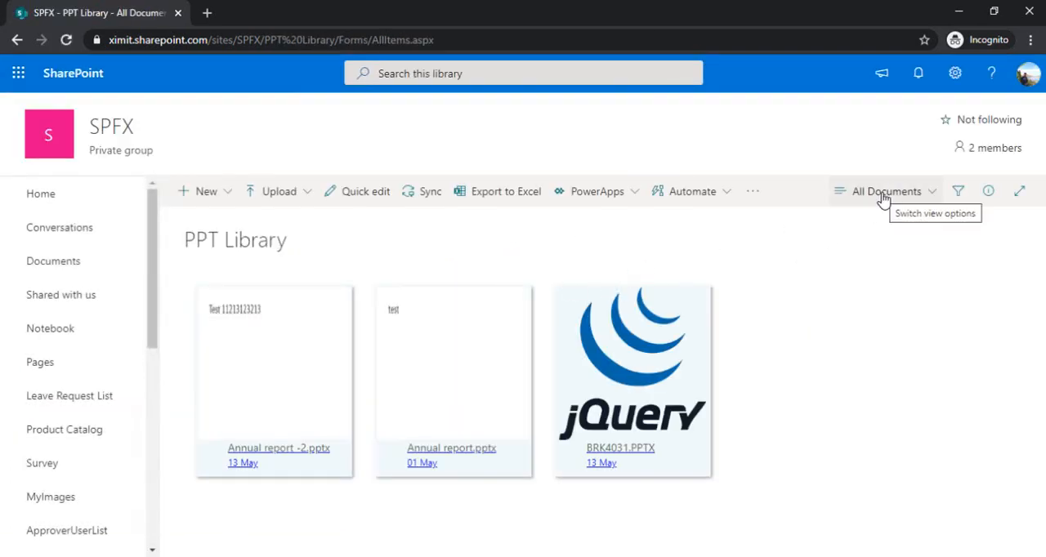
left_click(889, 203)
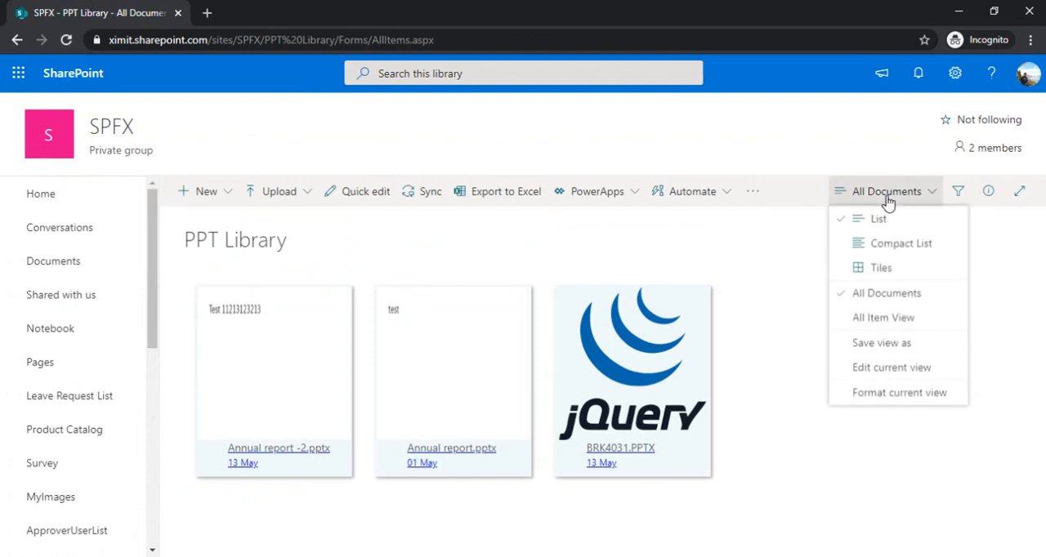
left_click(871, 320)
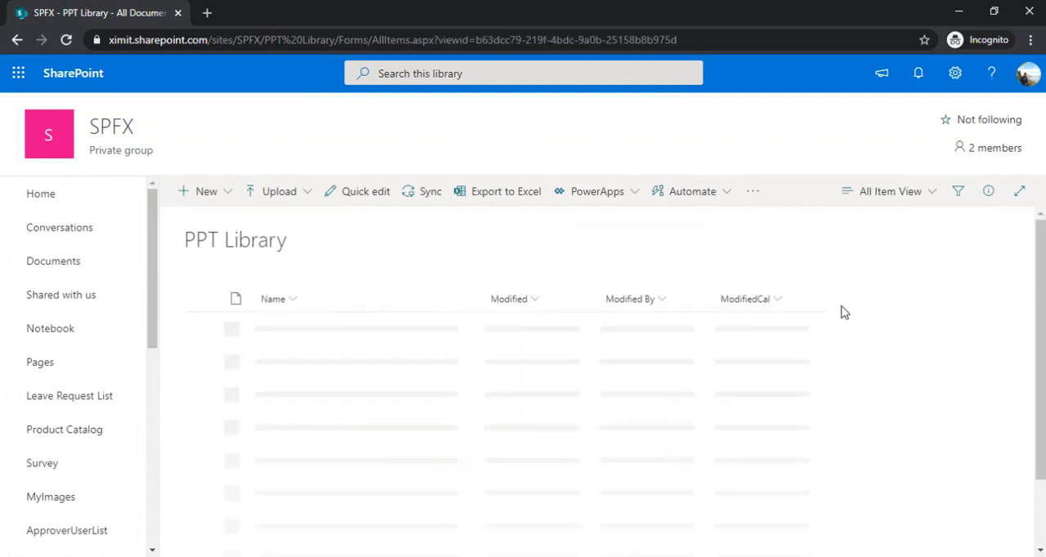
Open the All Item View's formatting options in advanced mode, ready for entire-row JSON
left_click(889, 196)
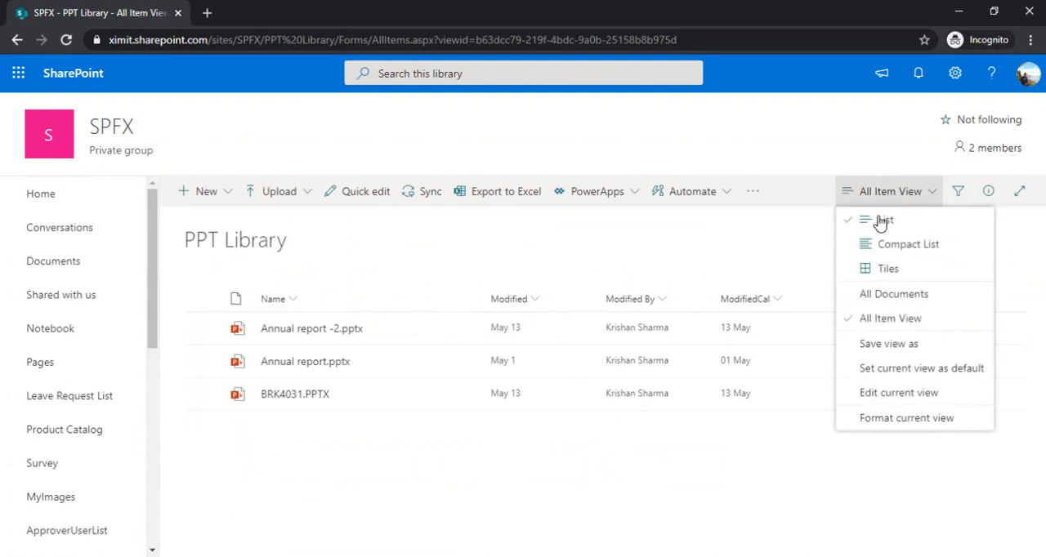
left_click(886, 420)
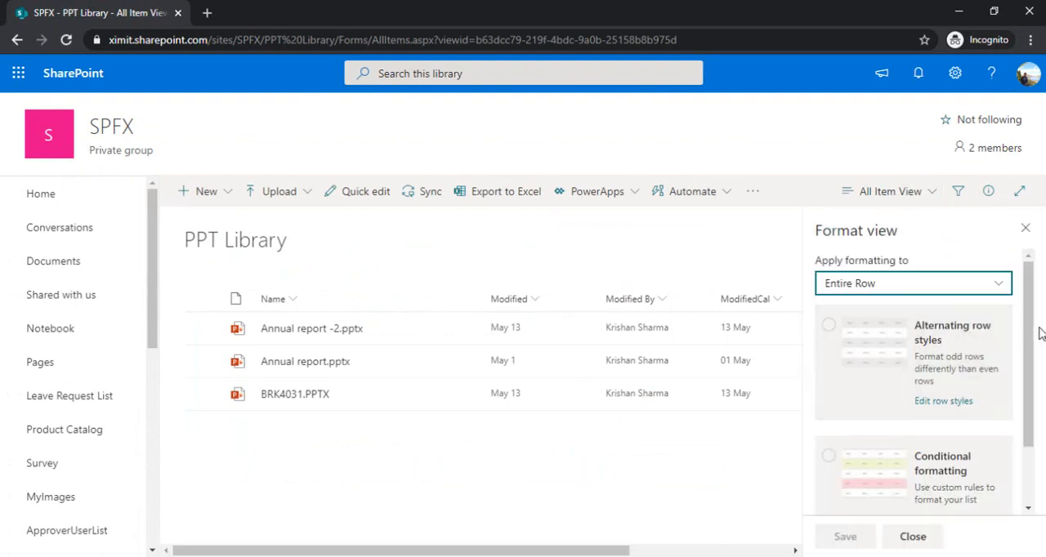
scroll(1032, 347, "down", 2)
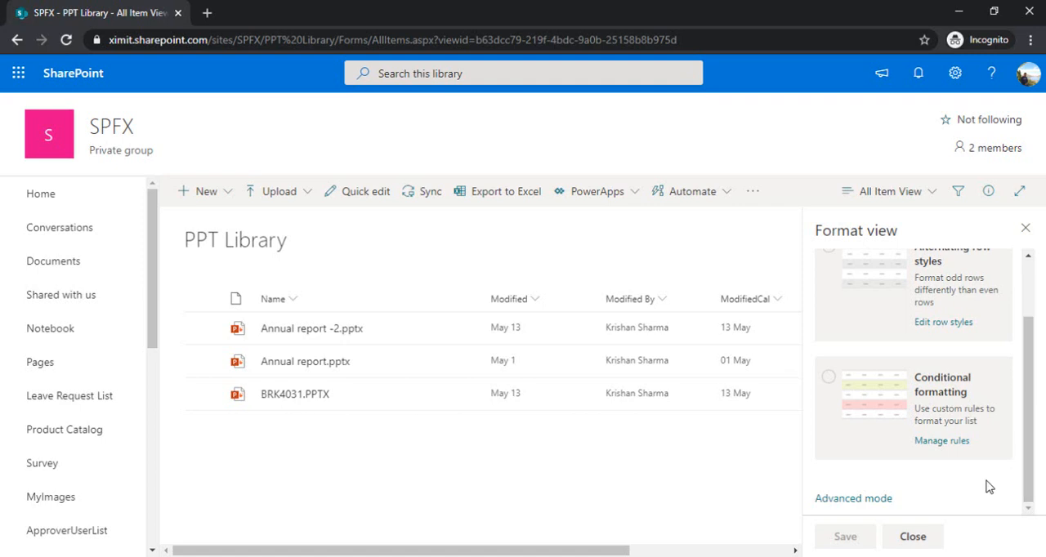
left_click(874, 500)
left_click(906, 410)
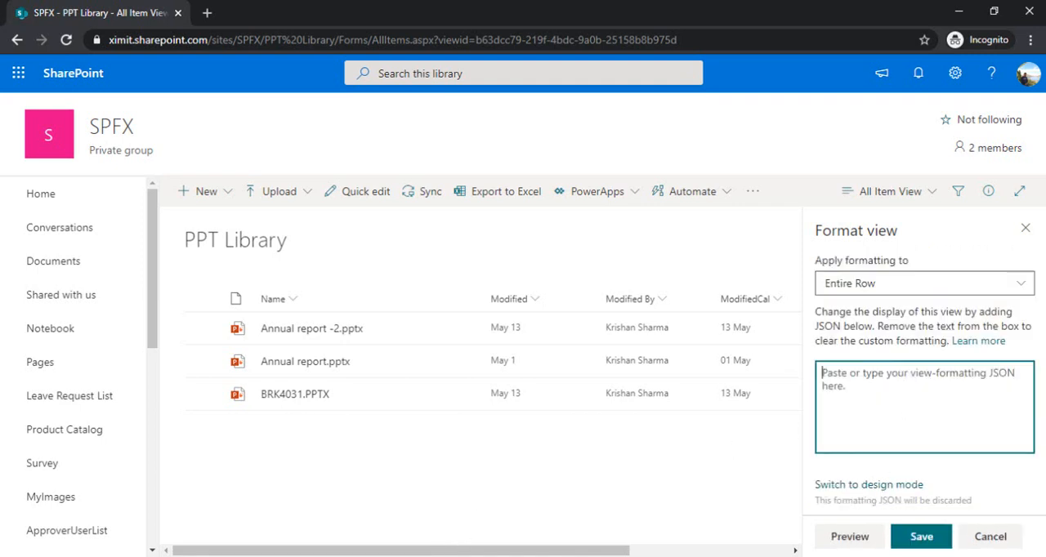
Copy the complete tile-formatting JSON from Untitled-1 in Visual Studio Code and paste it into the SharePoint view formatting
left_click(380, 556)
left_click(387, 240)
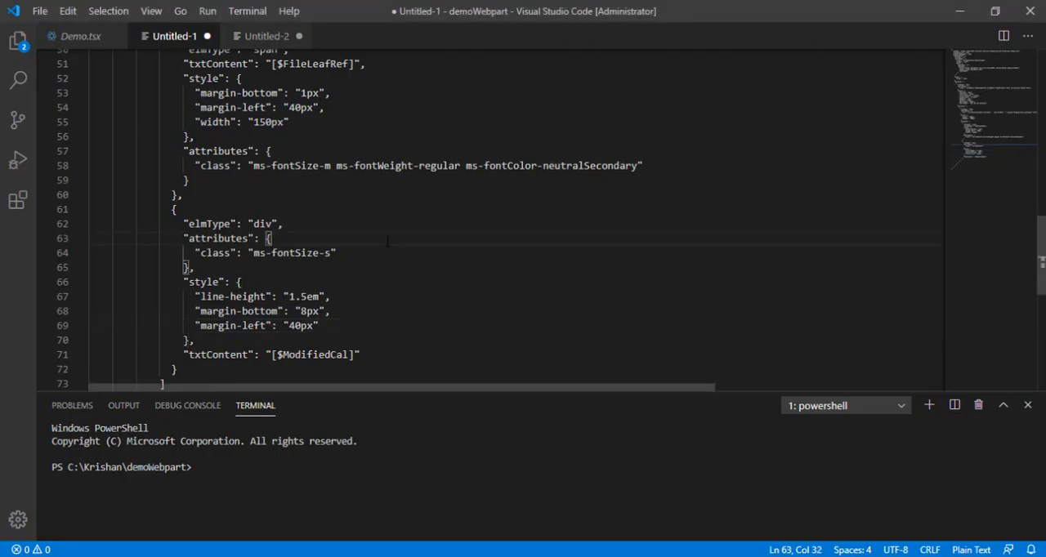
key("ctrl+a")
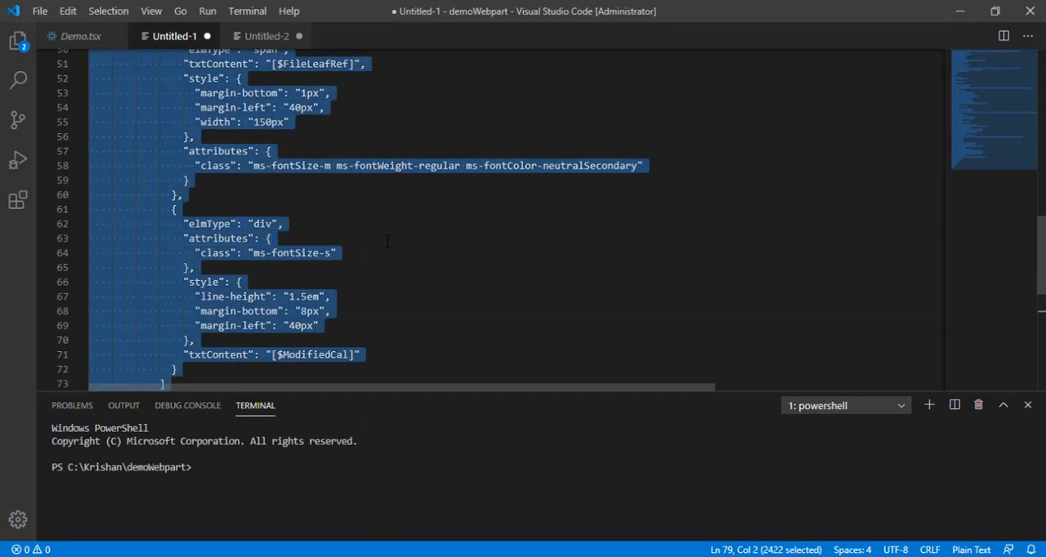
key("alt+Tab")
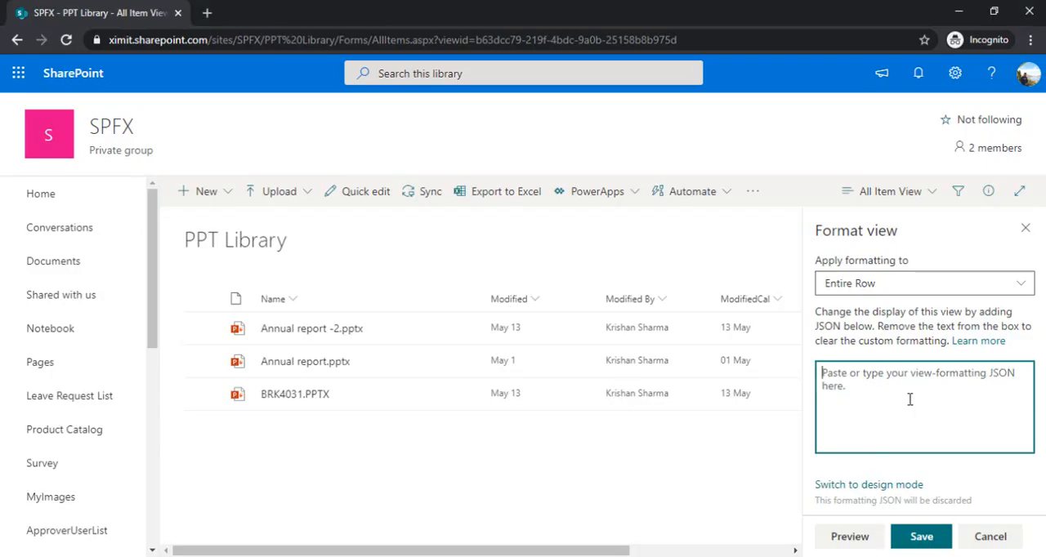
key("ctrl+v")
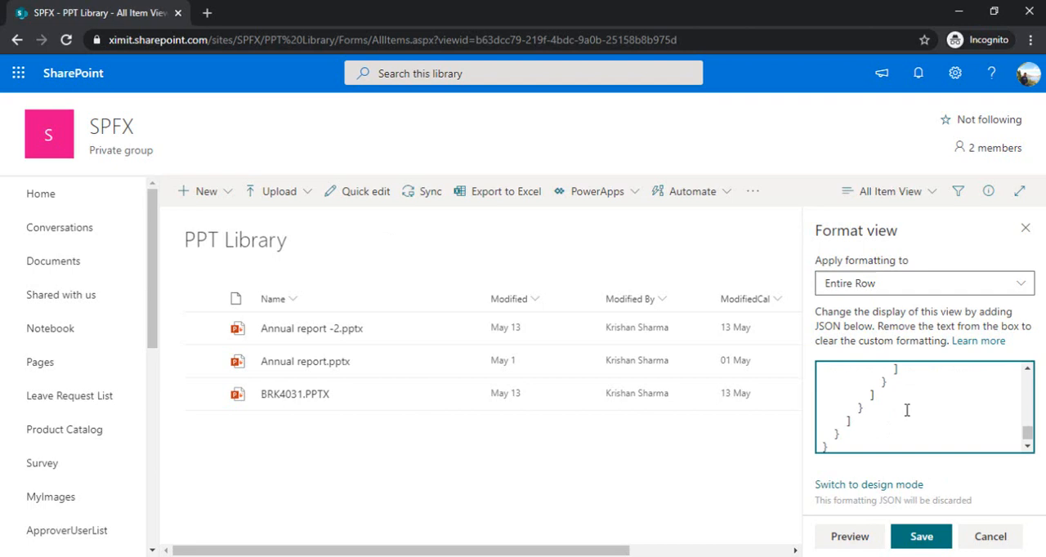
Preview the pasted JSON formatting, save it to the All Item View and close the formatting options
left_click(843, 541)
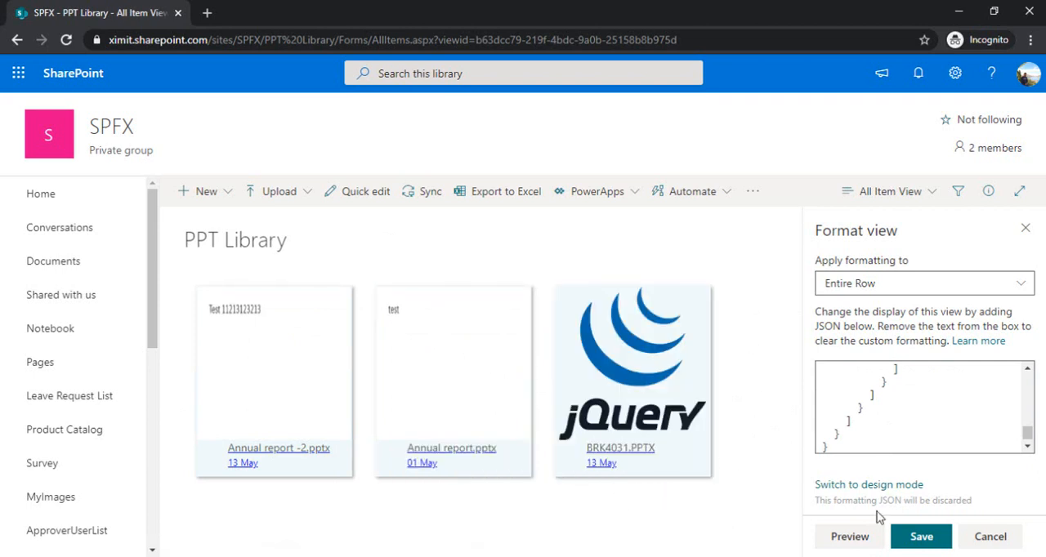
left_click(916, 539)
left_click(1029, 233)
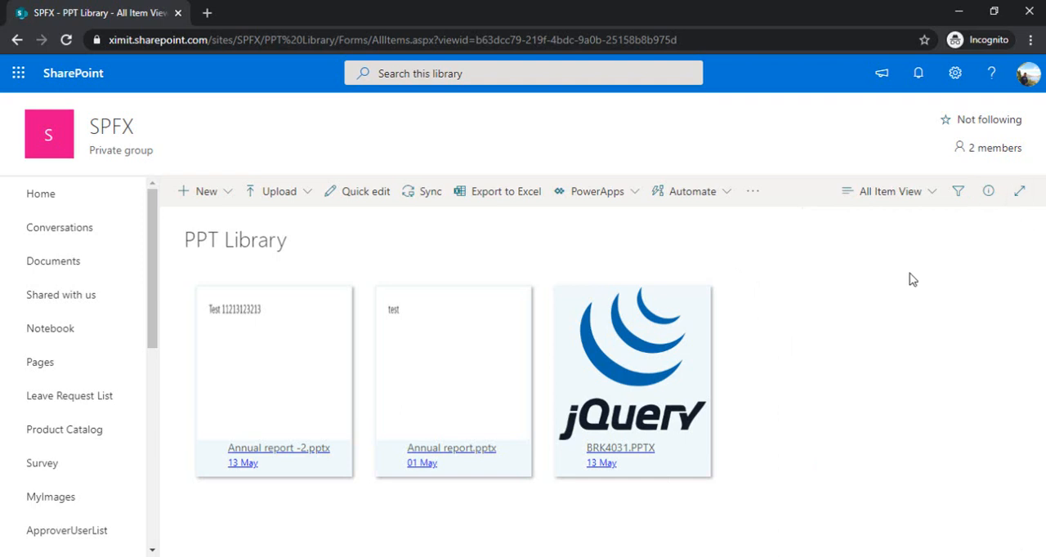
Test the BRK4031.PPTX tile's link by opening the presentation, and close its browser tab
left_click(626, 357)
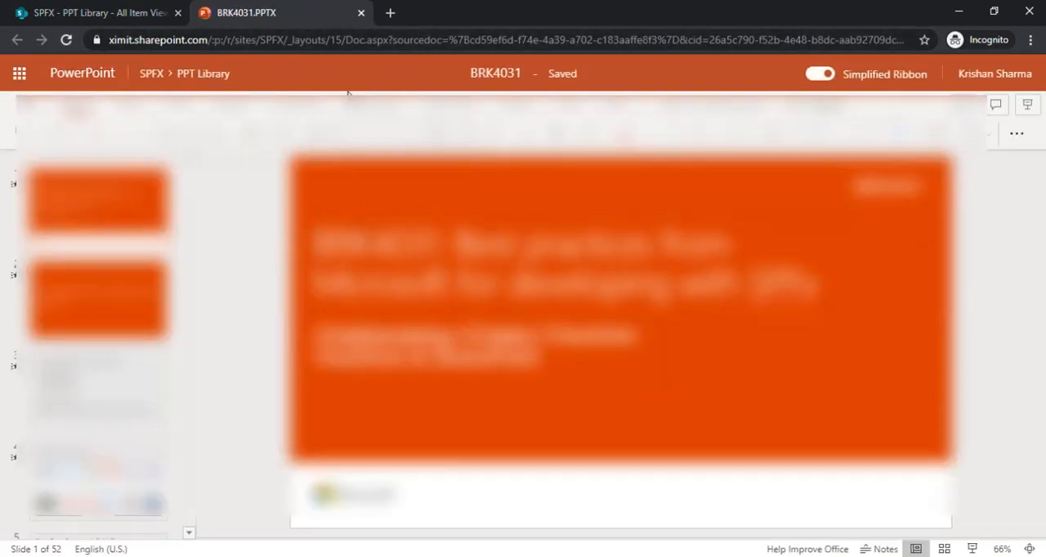
left_click(361, 12)
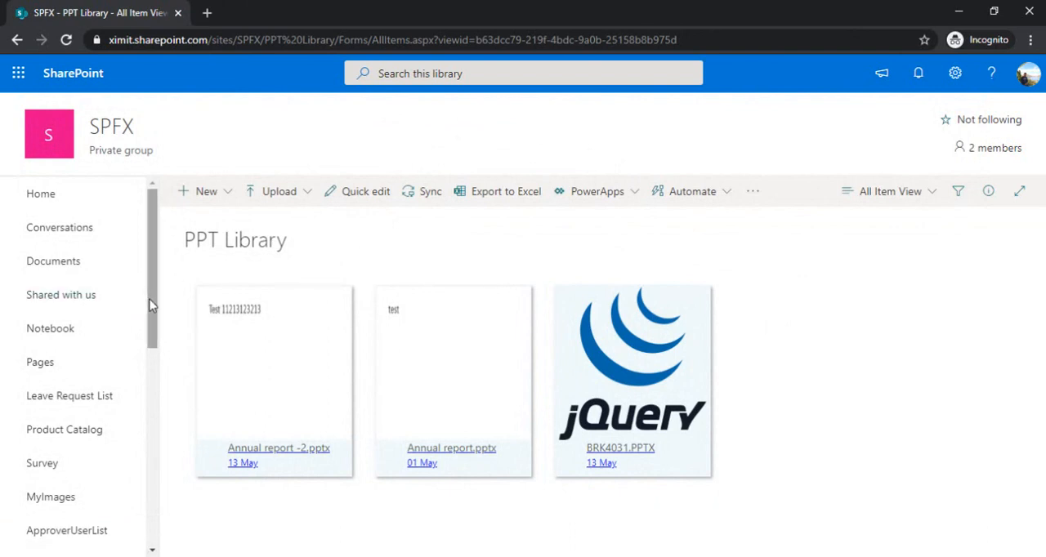
Open CustomList from the SPFX site navigation, keeping its All Items view
left_click_drag(150, 305, 143, 443)
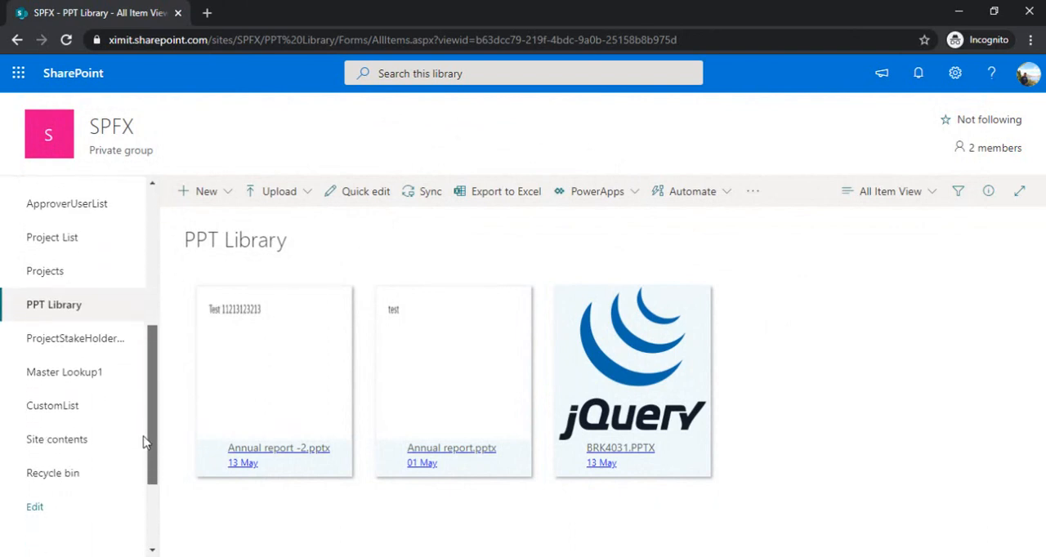
left_click(65, 409)
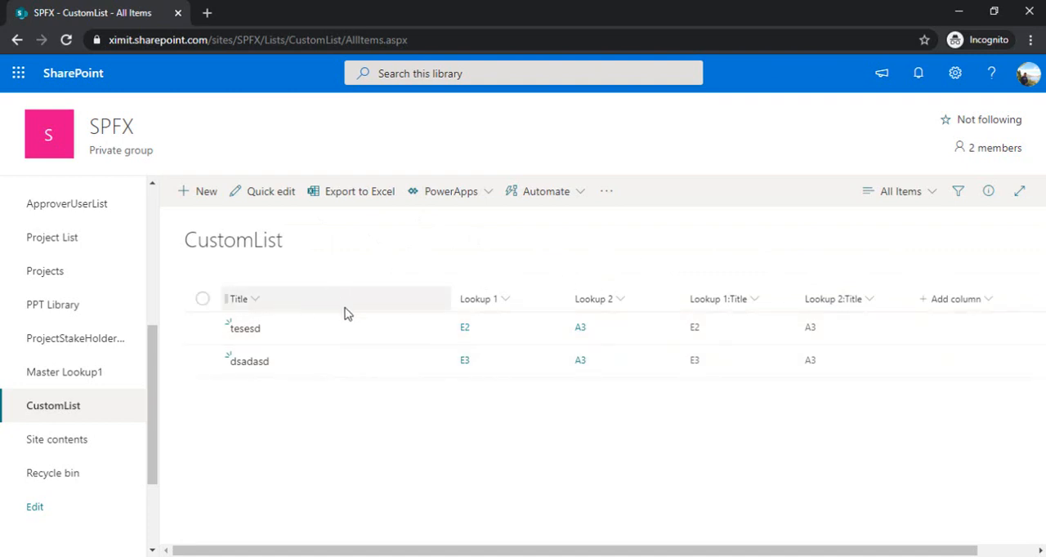
left_click(924, 201)
left_click(808, 252)
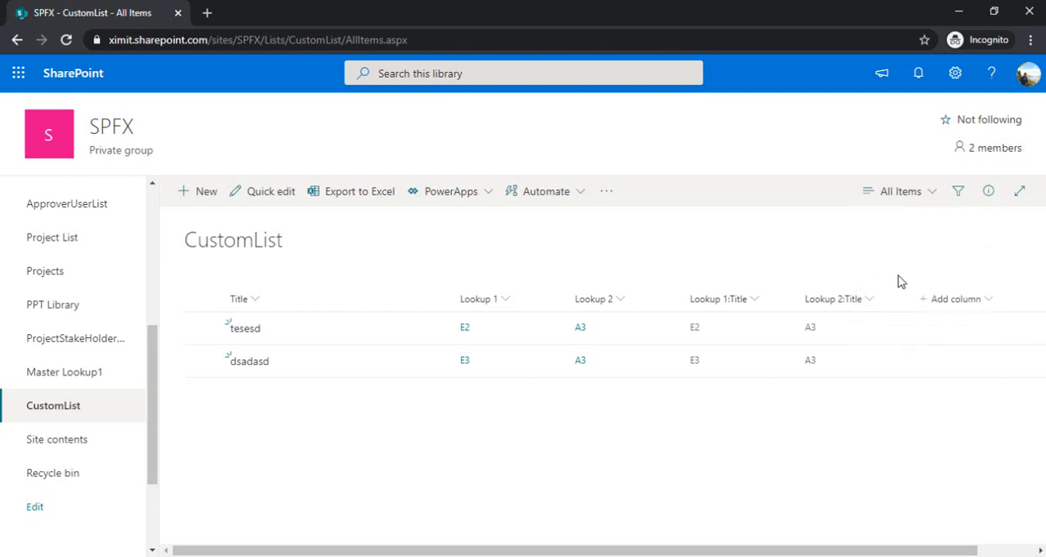
Add a single line of text column named Action to CustomList
left_click(974, 305)
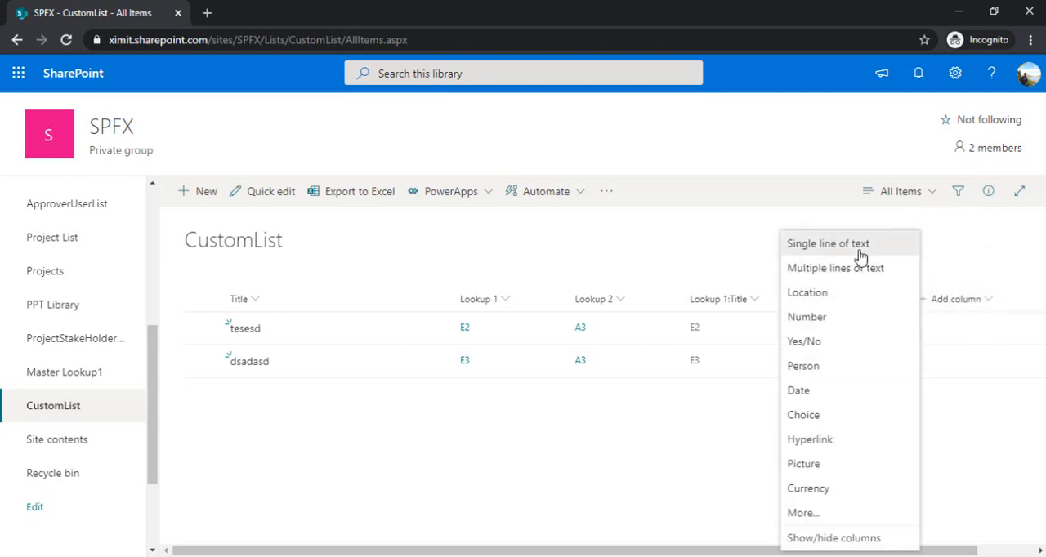
left_click(818, 247)
type("Action")
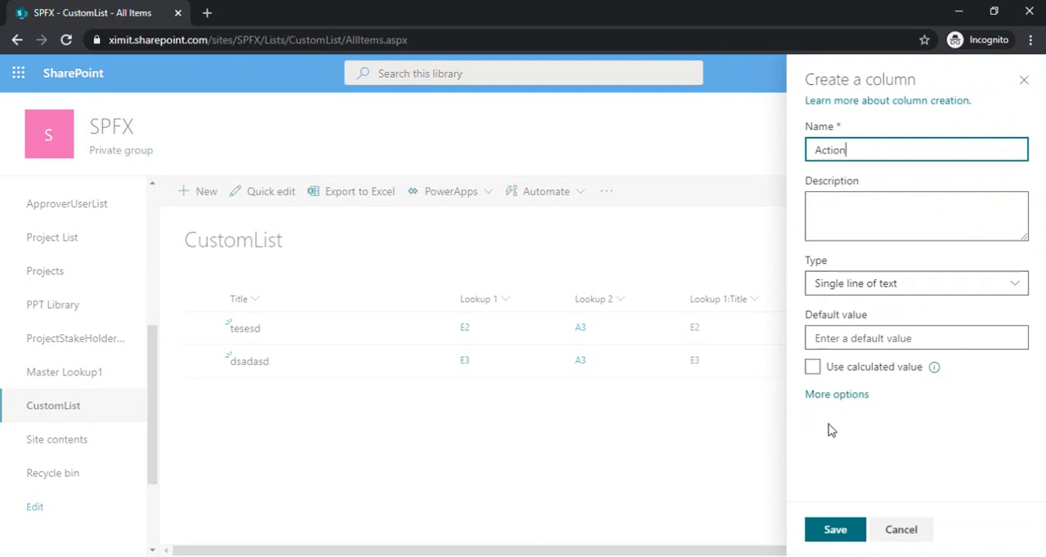
left_click(835, 529)
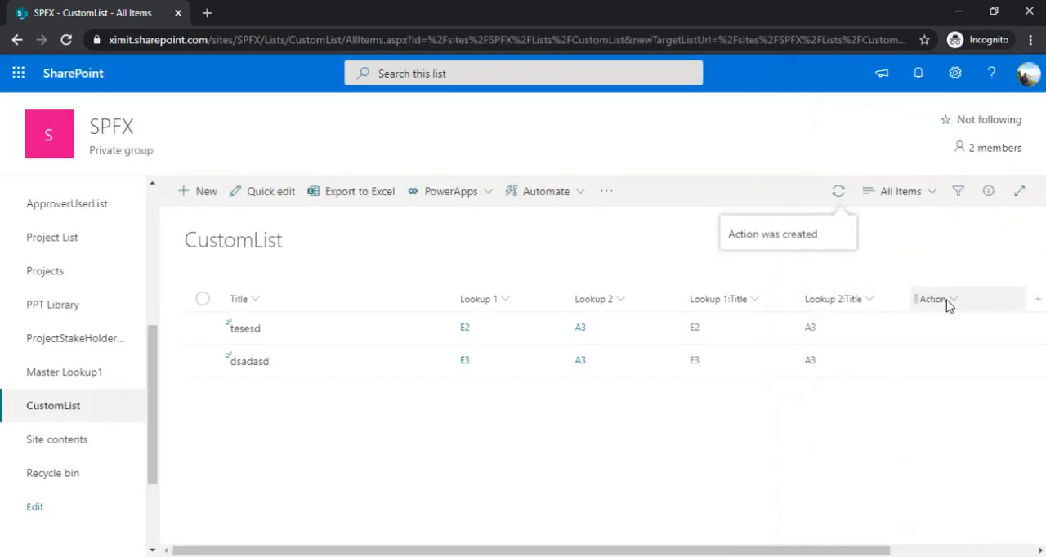
Open the Action column's formatting options in advanced mode, ready for custom JSON
left_click(934, 302)
mouse_move(954, 433)
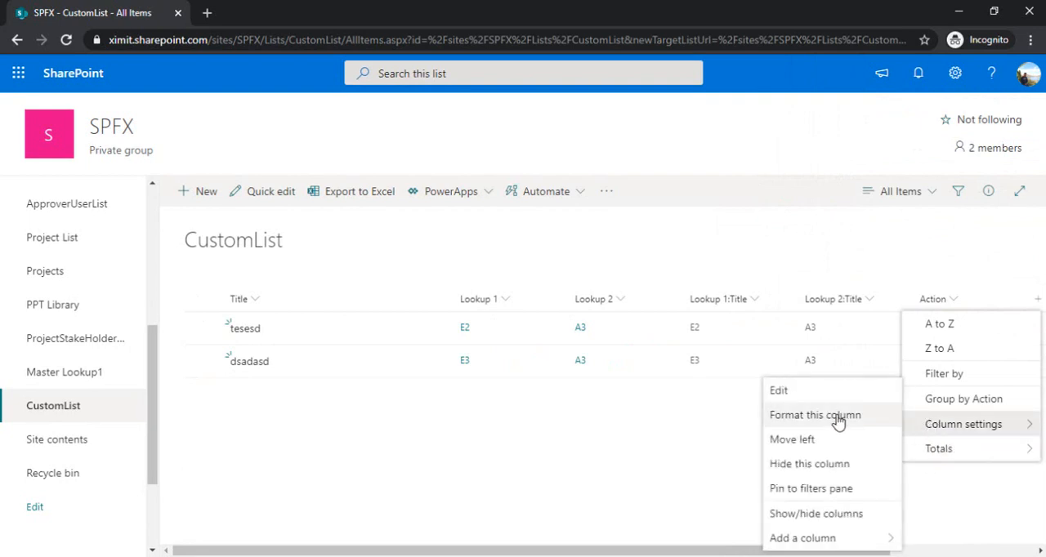
left_click(837, 419)
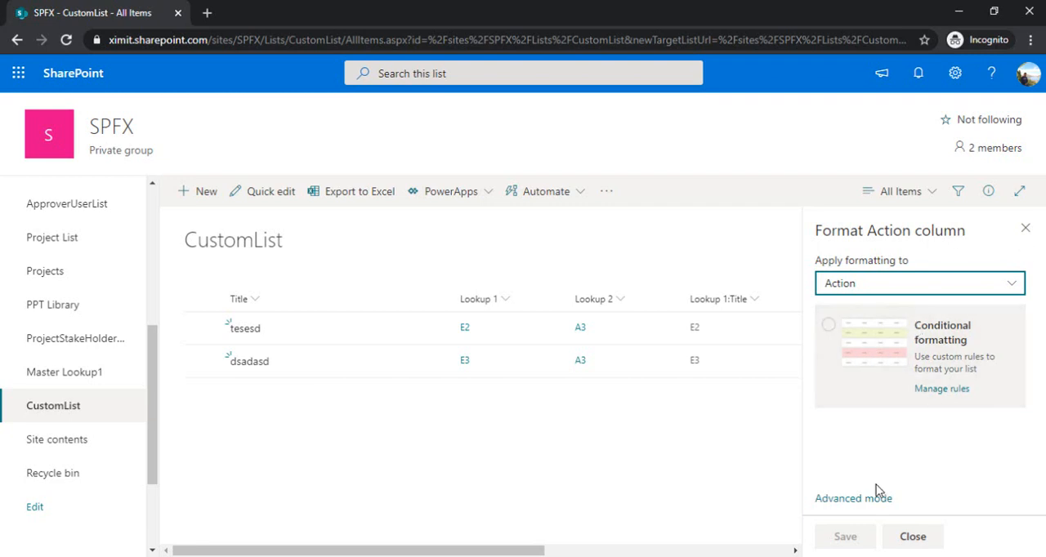
left_click(860, 501)
left_click(900, 395)
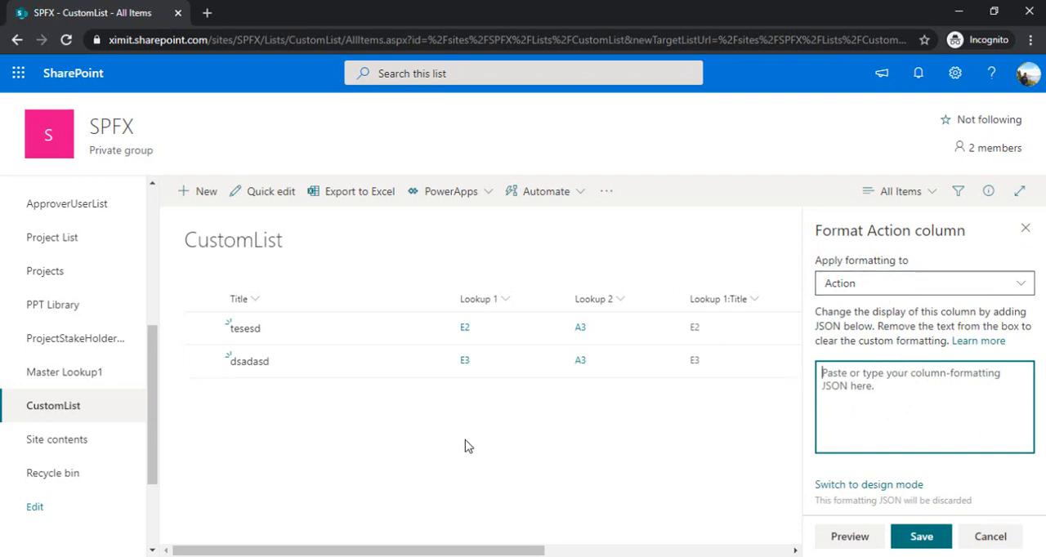
Switch to Visual Studio Code and go to the start of the column-formatting JSON in Untitled-2
left_click(394, 556)
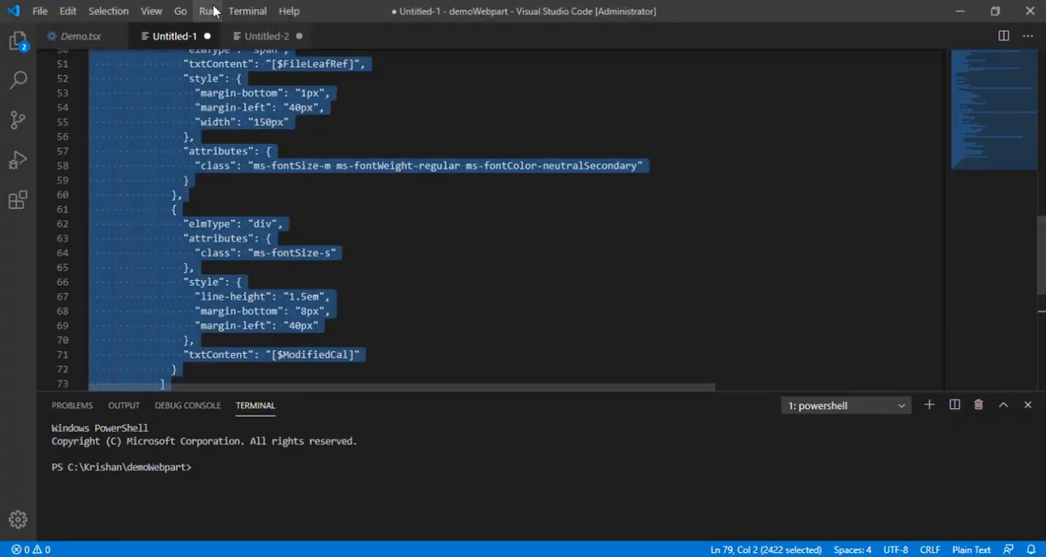
left_click(242, 36)
left_click(334, 213)
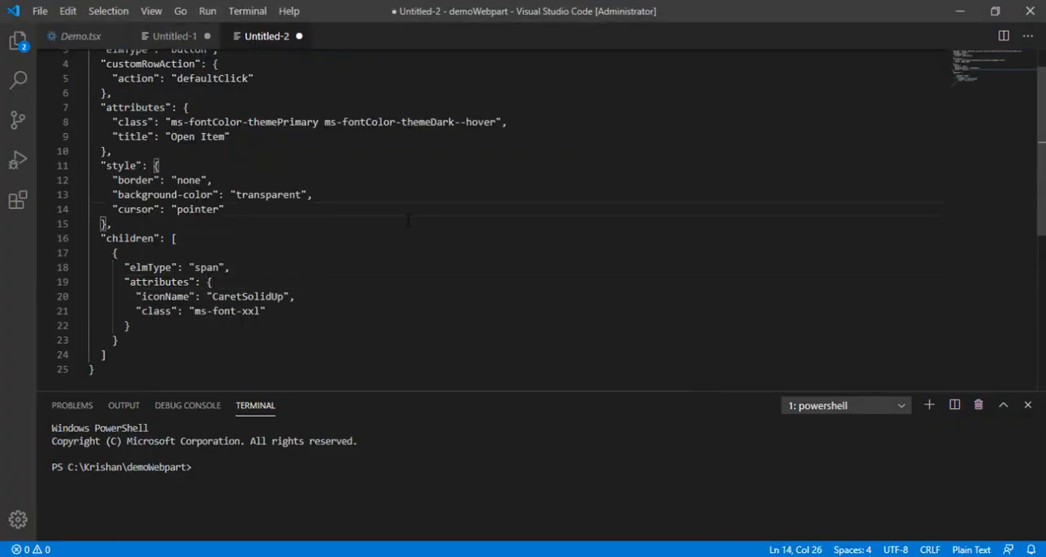
key("ctrl+a")
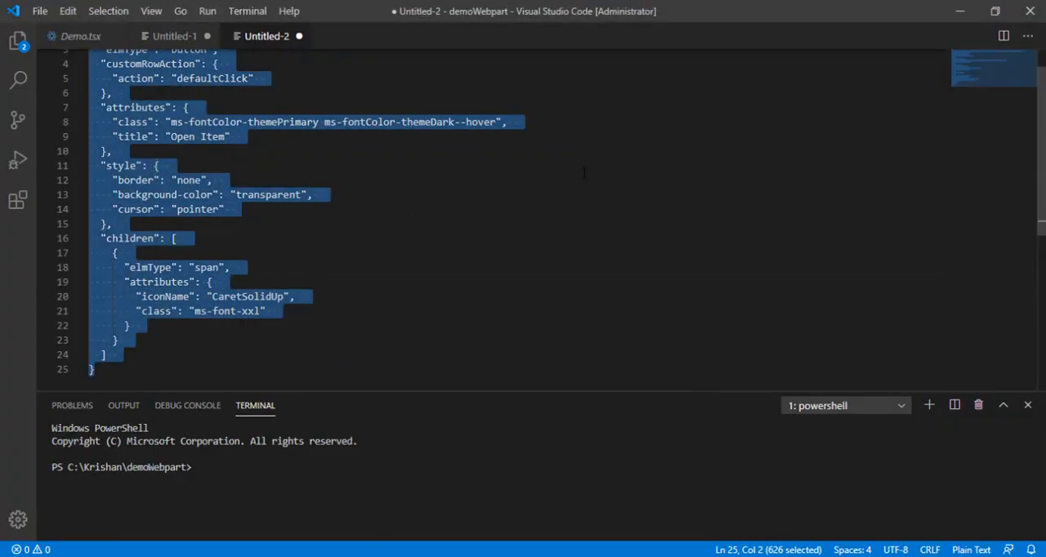
left_click(630, 186)
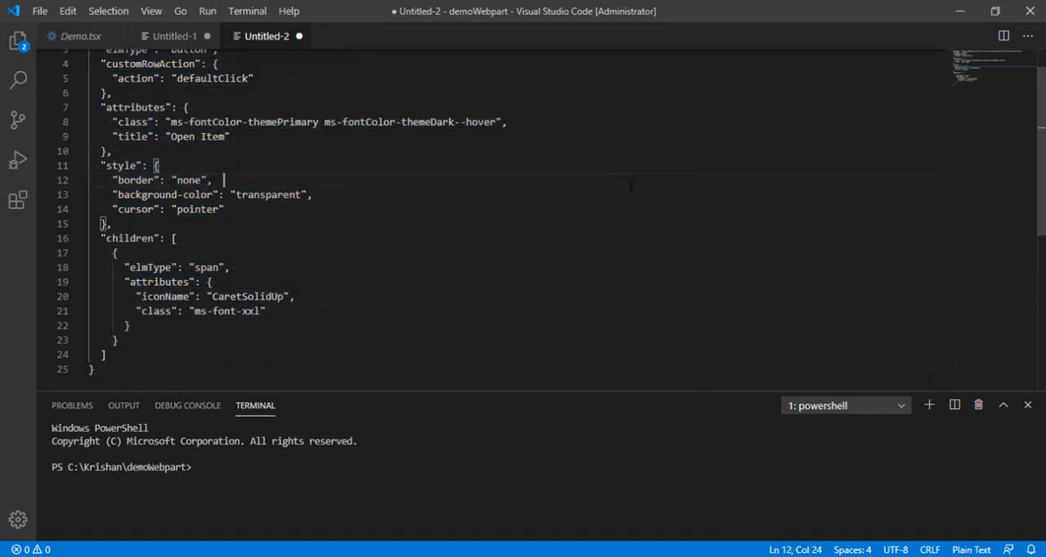
key("Up")
key("Up")
key("Up")
key("Up")
key("Up")
key("Up")
key("Up")
key("Up")
key("Up")
key("Up")
key("Up")
key("Up")
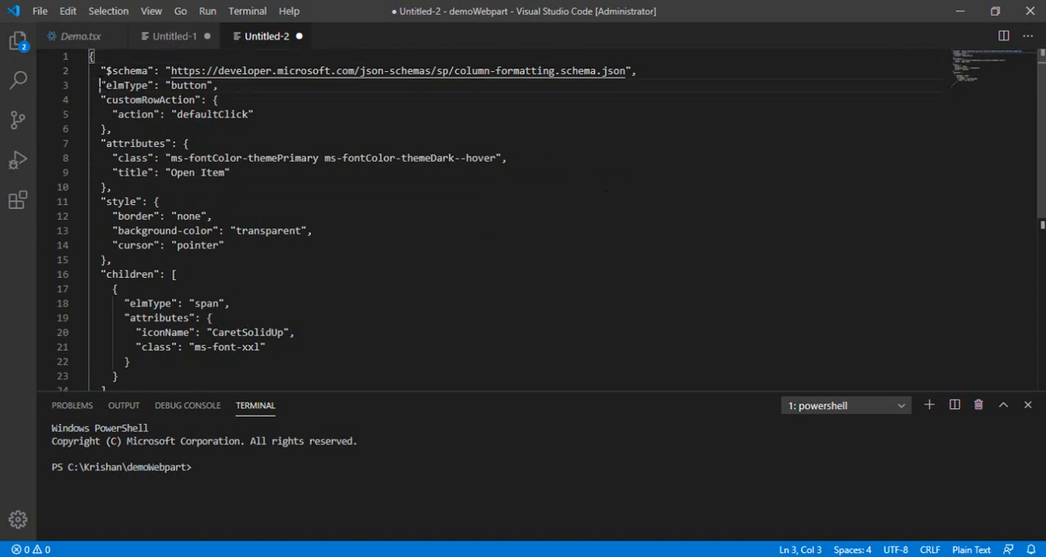
Examine the button elmType and the customRowAction's defaultClick action in the column-formatting JSON
left_click_drag(100, 85, 219, 85)
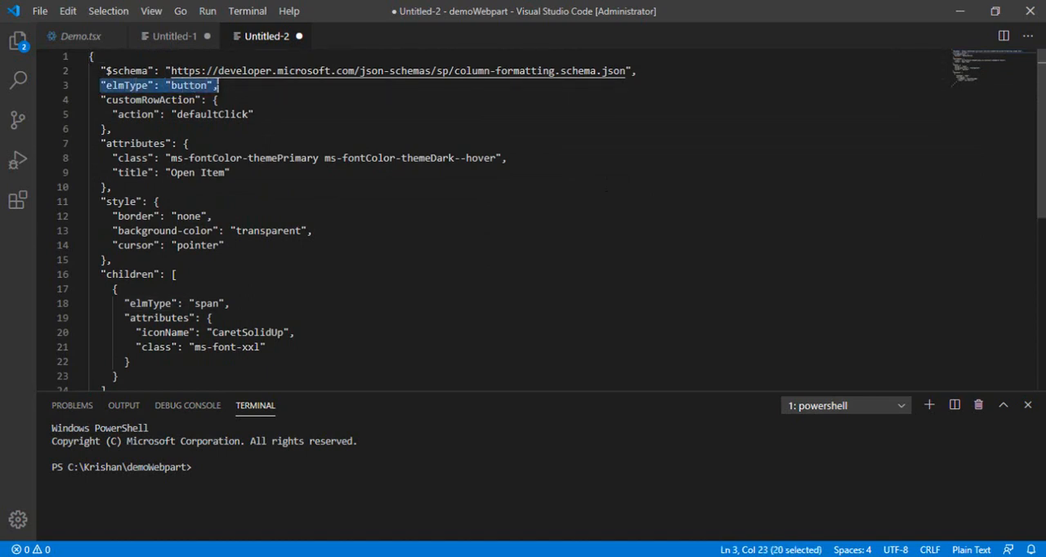
key("Down")
left_click_drag(106, 115, 261, 114)
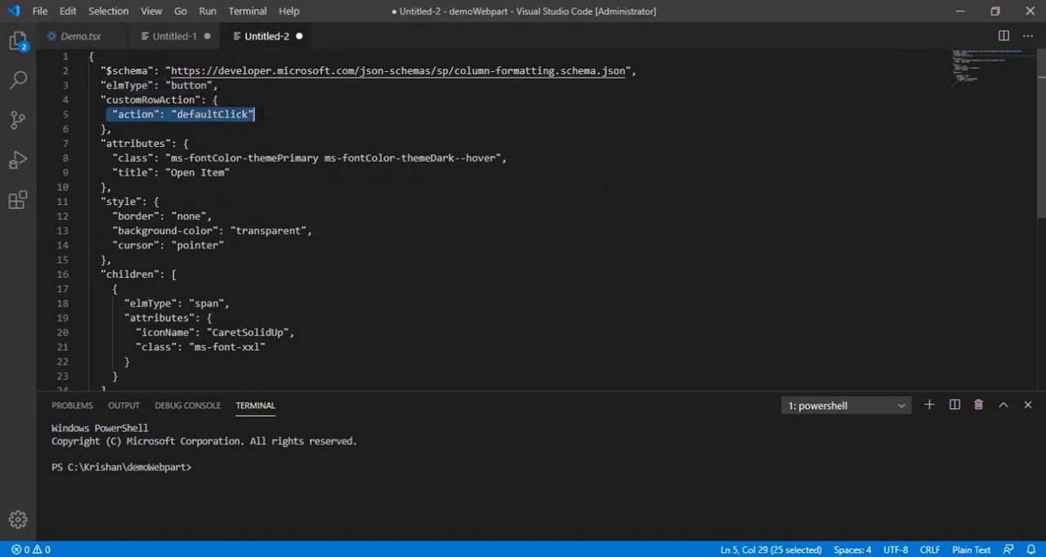
left_click(276, 115)
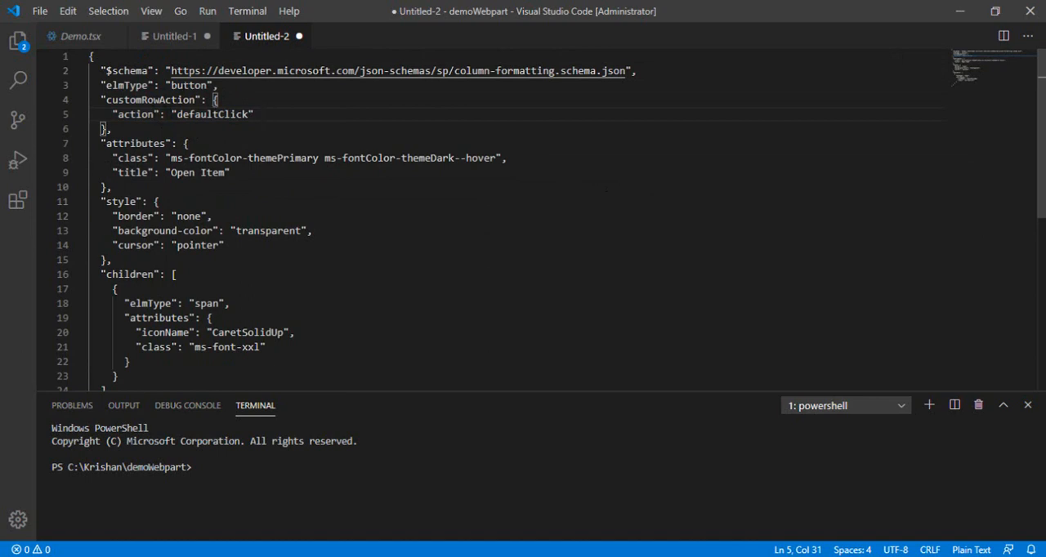
double_click(188, 86)
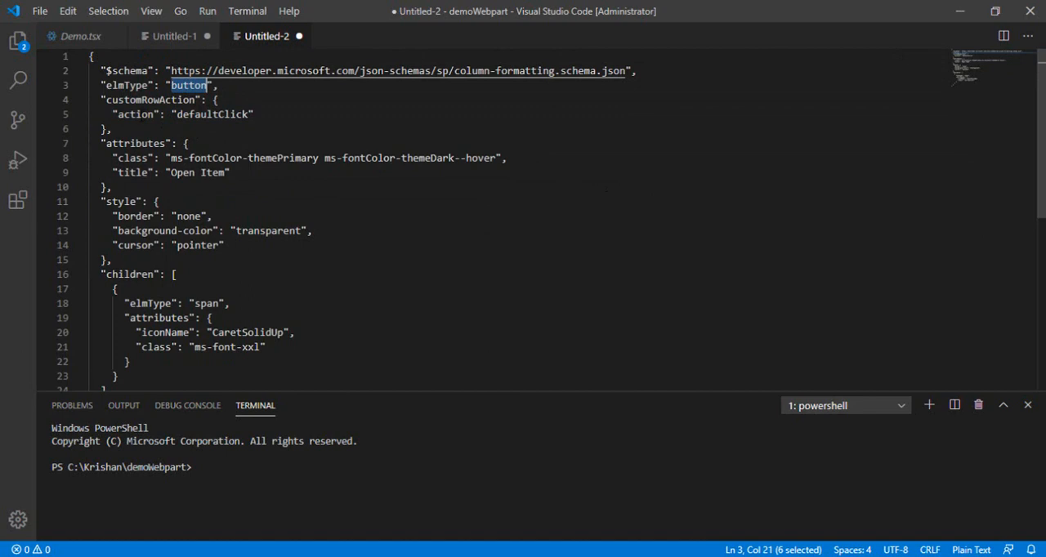
double_click(145, 116)
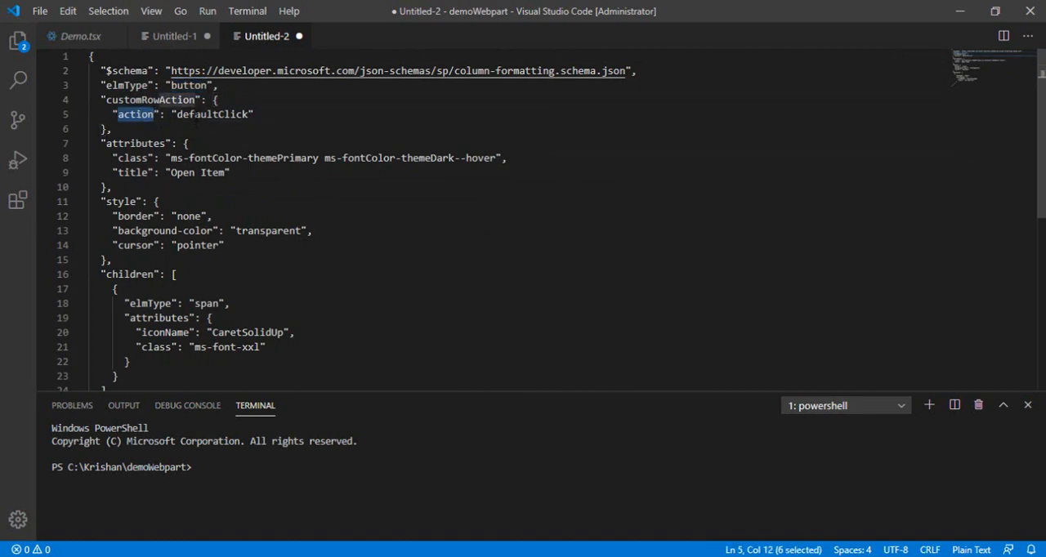
double_click(245, 115)
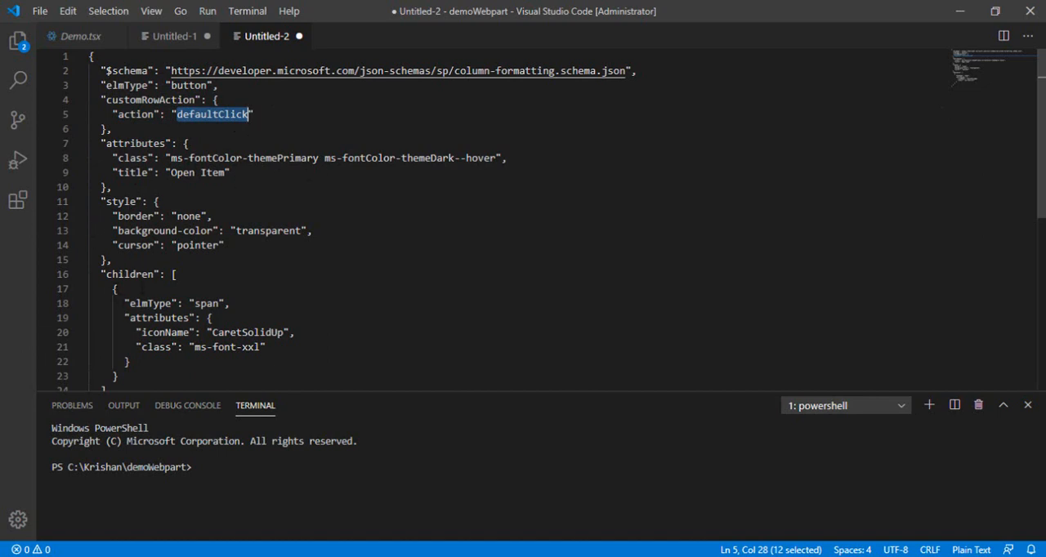
Examine the children block of the column-formatting JSON, checking the span elmType and the CaretSolidUp iconName
key("Down")
key("Down")
key("Down")
key("Down")
key("Down")
key("Down")
key("Down")
key("Down")
key("Down")
key("Down")
key("Down")
key("Down")
key("Down")
key("Down")
key("Down")
key("Down")
key("Down")
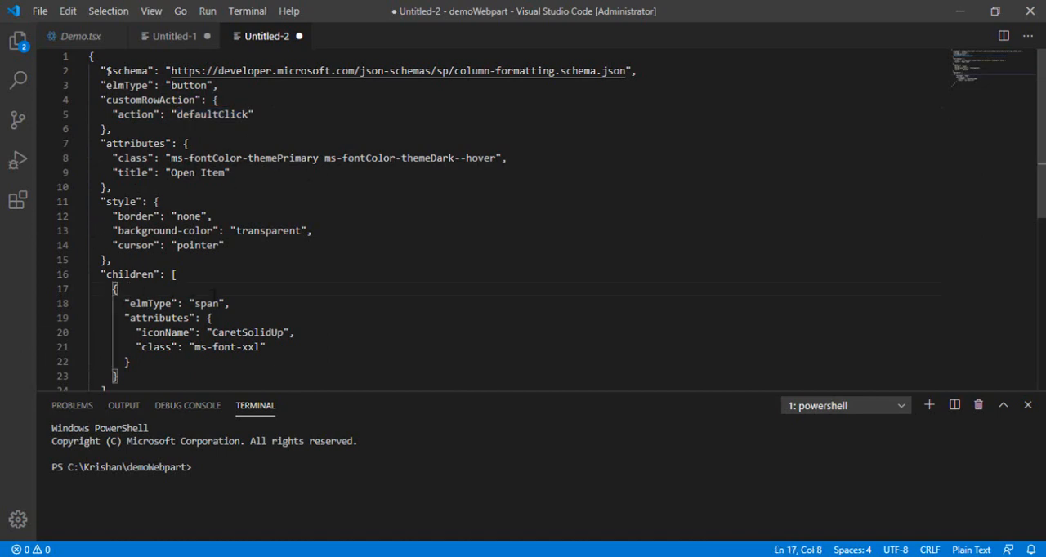
key("Down")
key("Down")
key("Down")
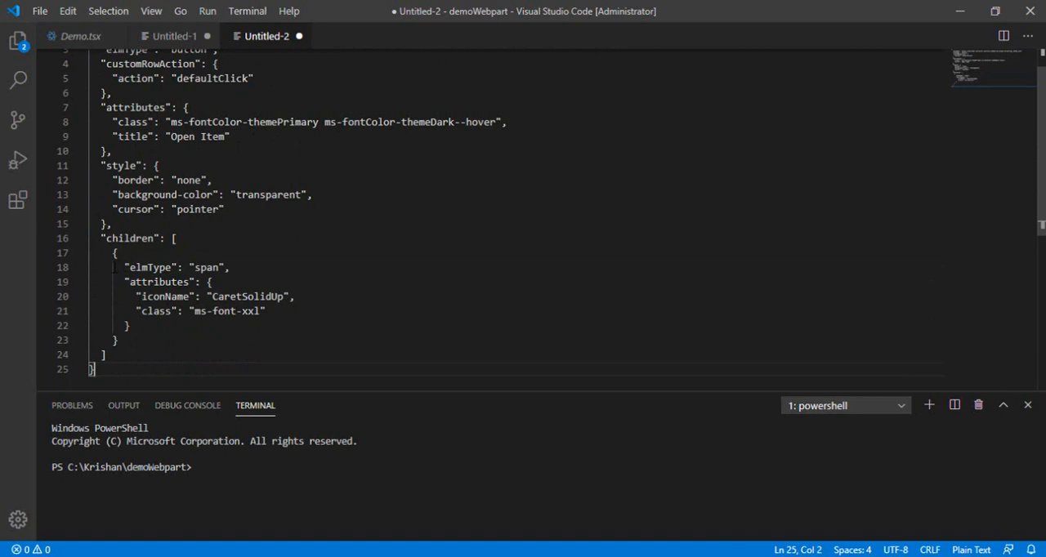
left_click_drag(113, 267, 236, 267)
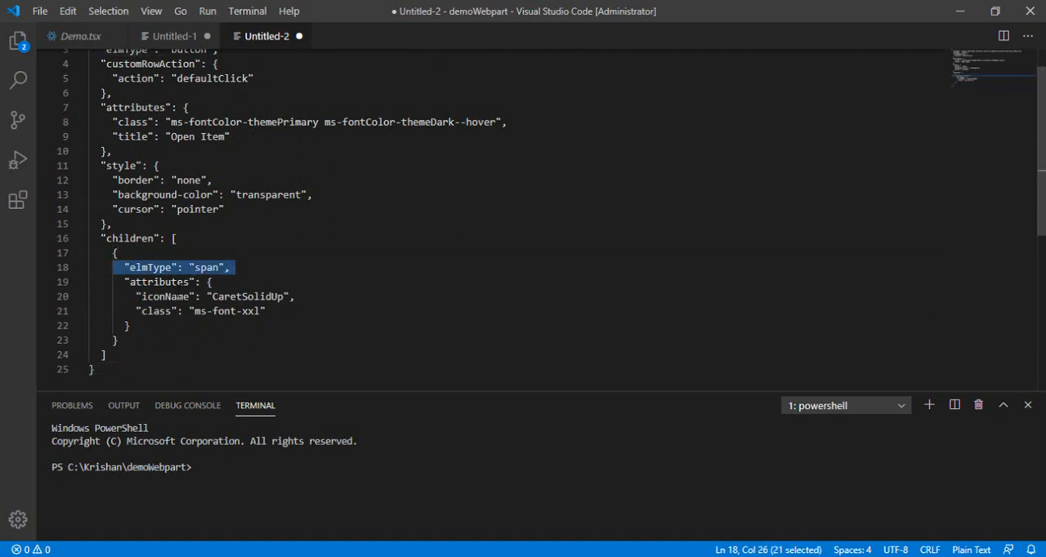
left_click_drag(135, 296, 296, 297)
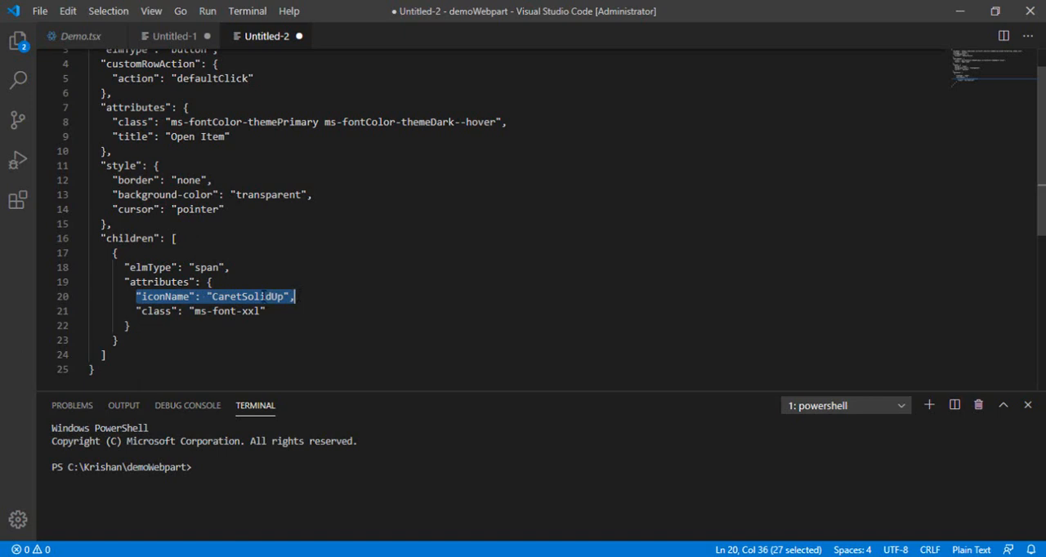
double_click(262, 297)
left_click(311, 296)
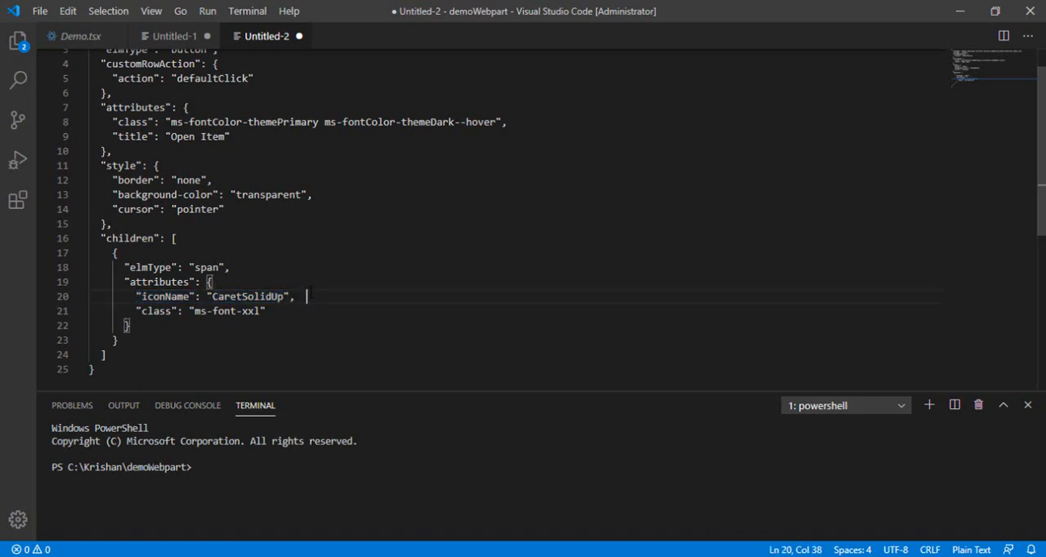
Copy the entire column-formatting JSON from Untitled-2 and paste it into the Action column's formatting box in SharePoint
left_click(469, 205)
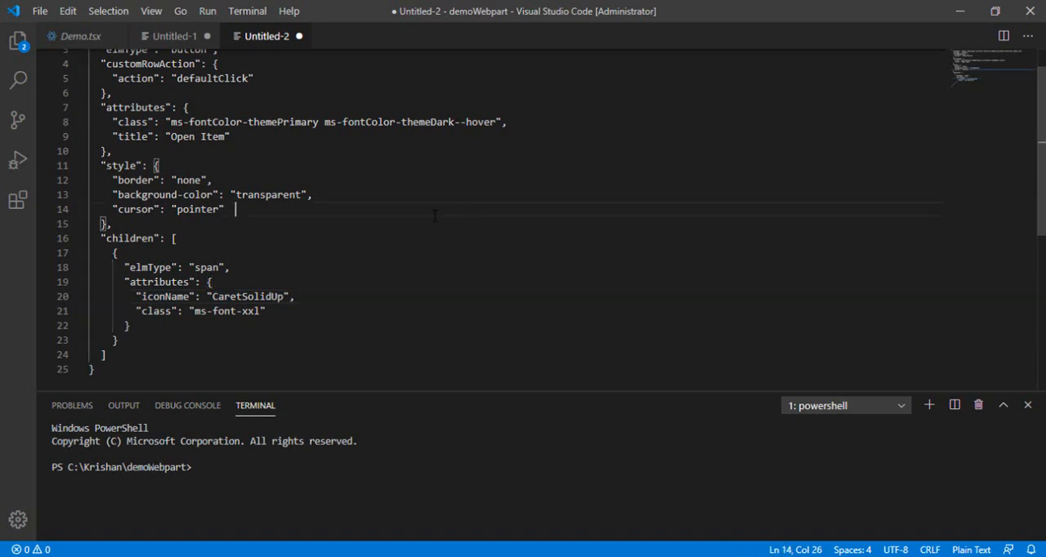
key("ctrl+a")
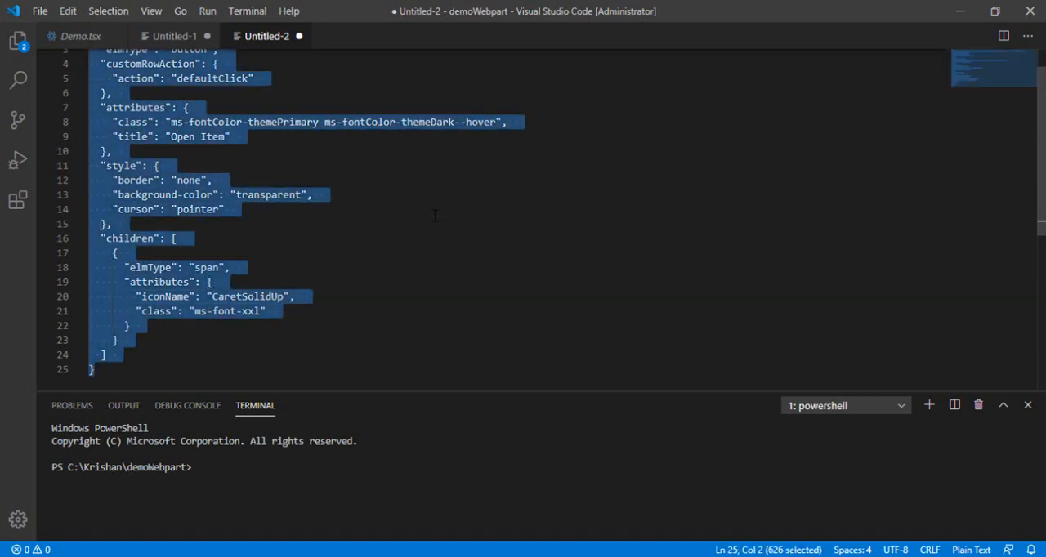
key("alt+Tab")
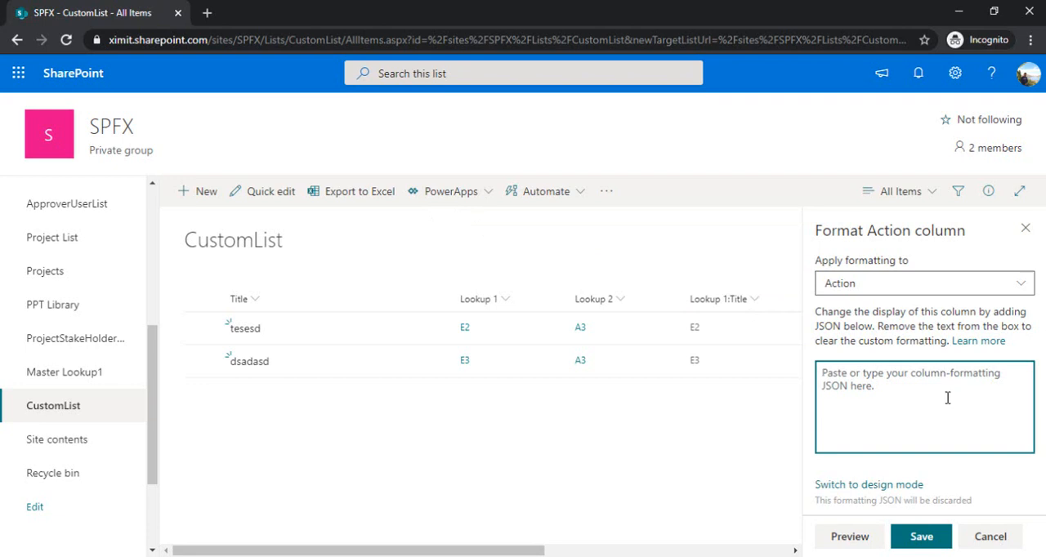
key("ctrl+v")
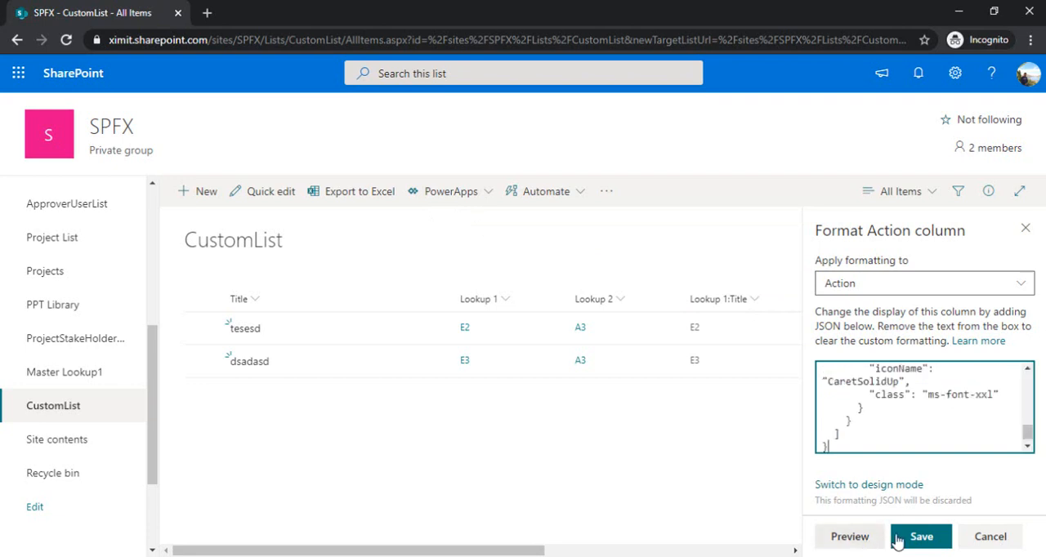
Preview and save the Action column's custom formatting, and close the formatting pane
left_click(864, 544)
left_click(921, 537)
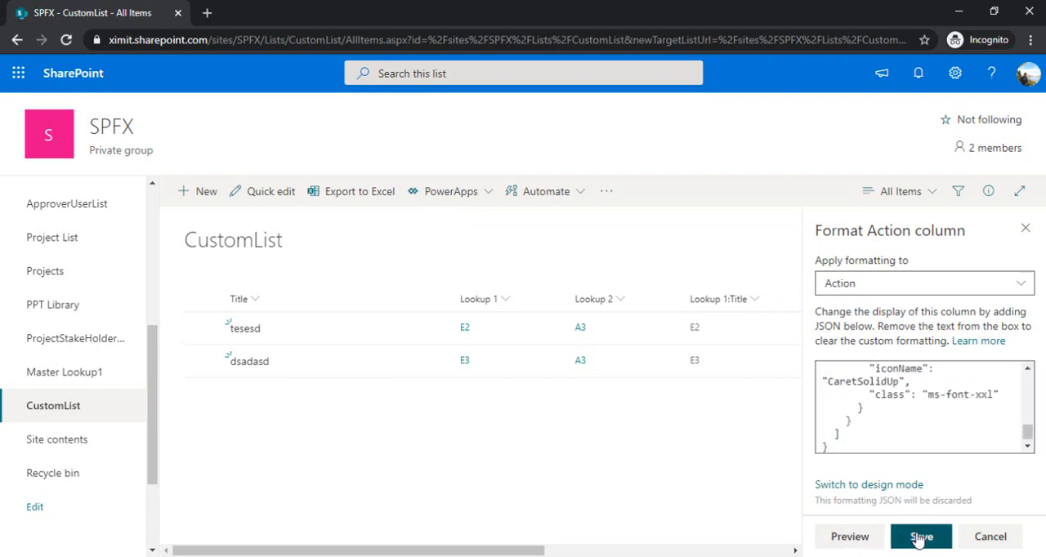
left_click(1026, 228)
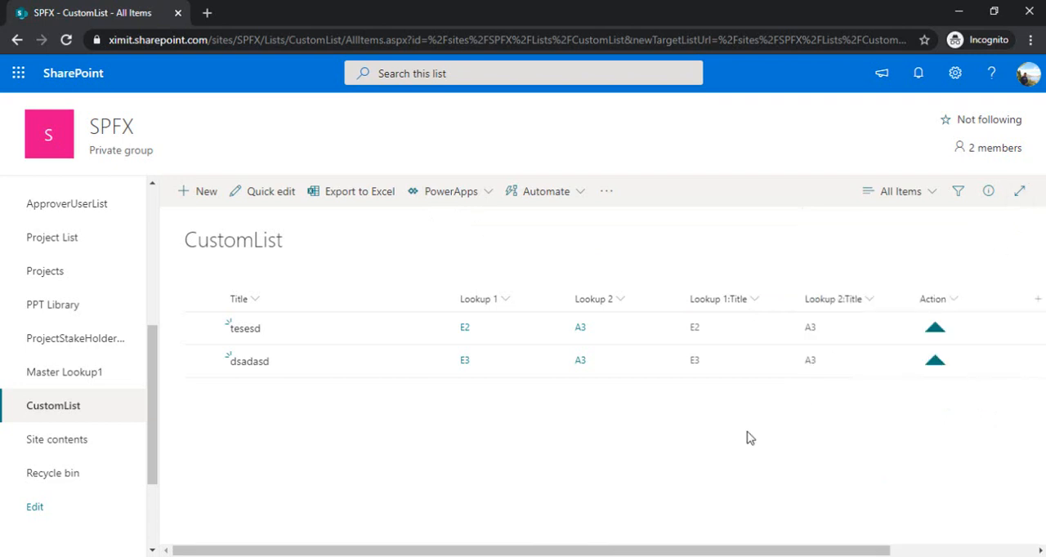
Test the Action icon button on the tesesd item by opening its details form, and close the form
left_click_drag(703, 552, 836, 551)
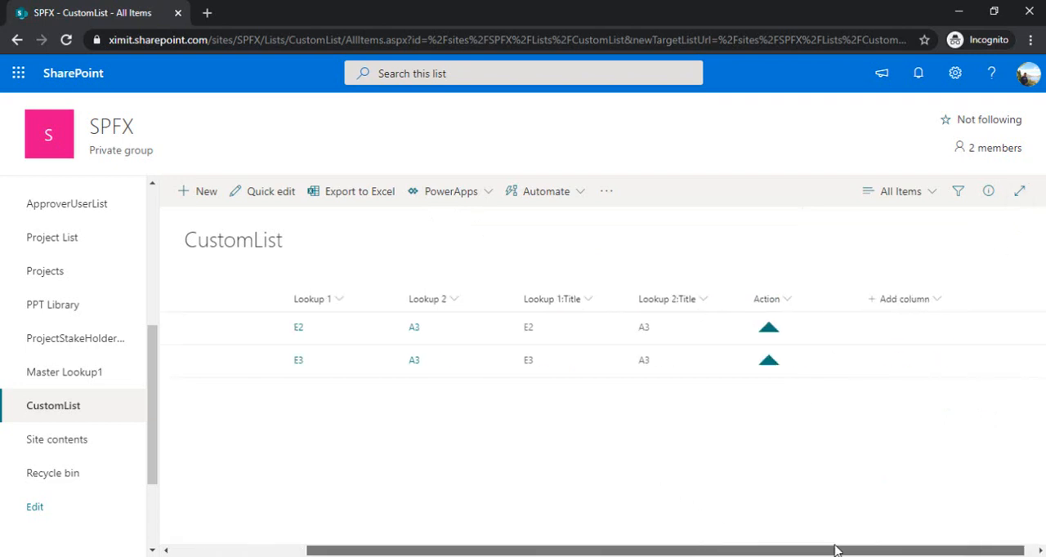
left_click(773, 331)
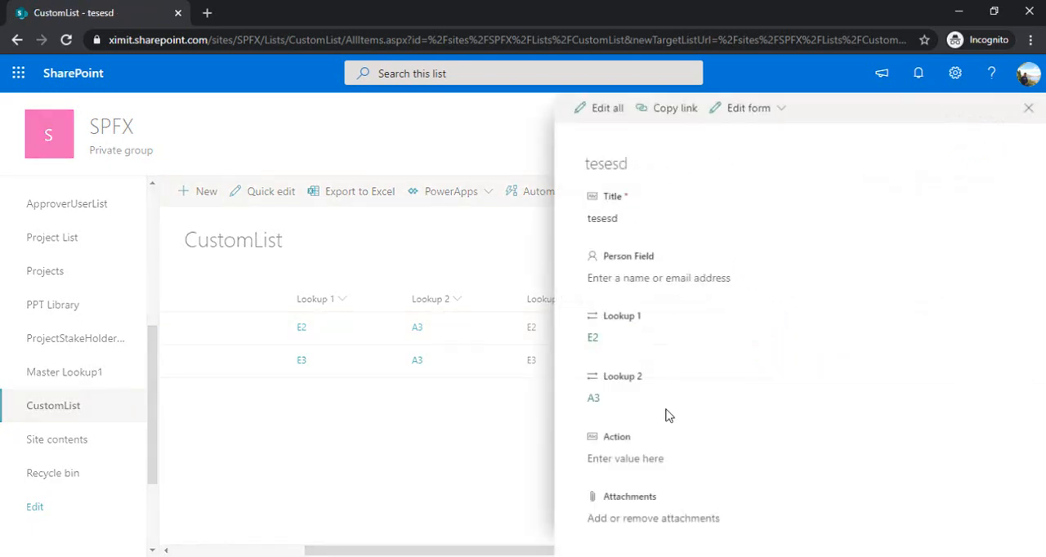
left_click(1029, 108)
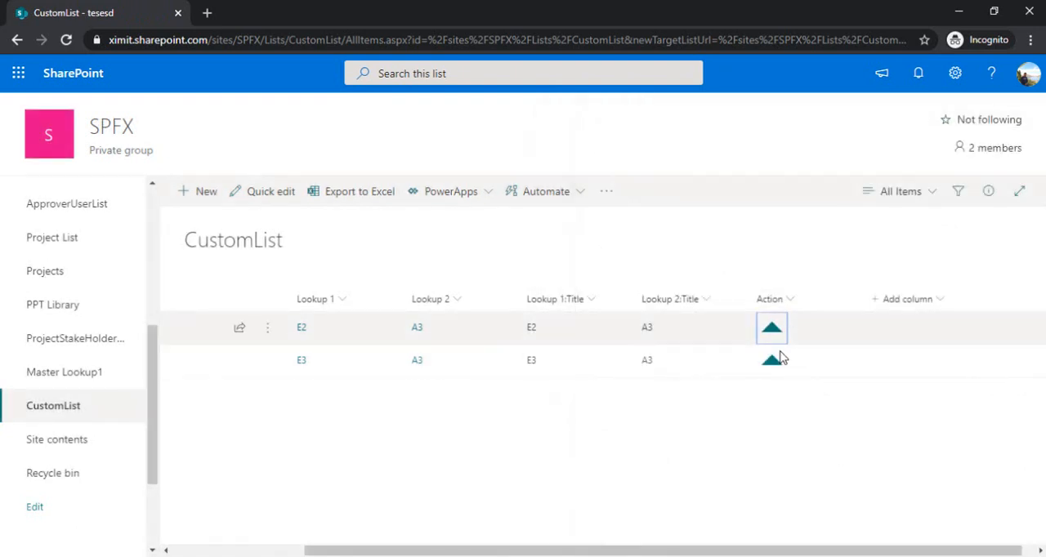